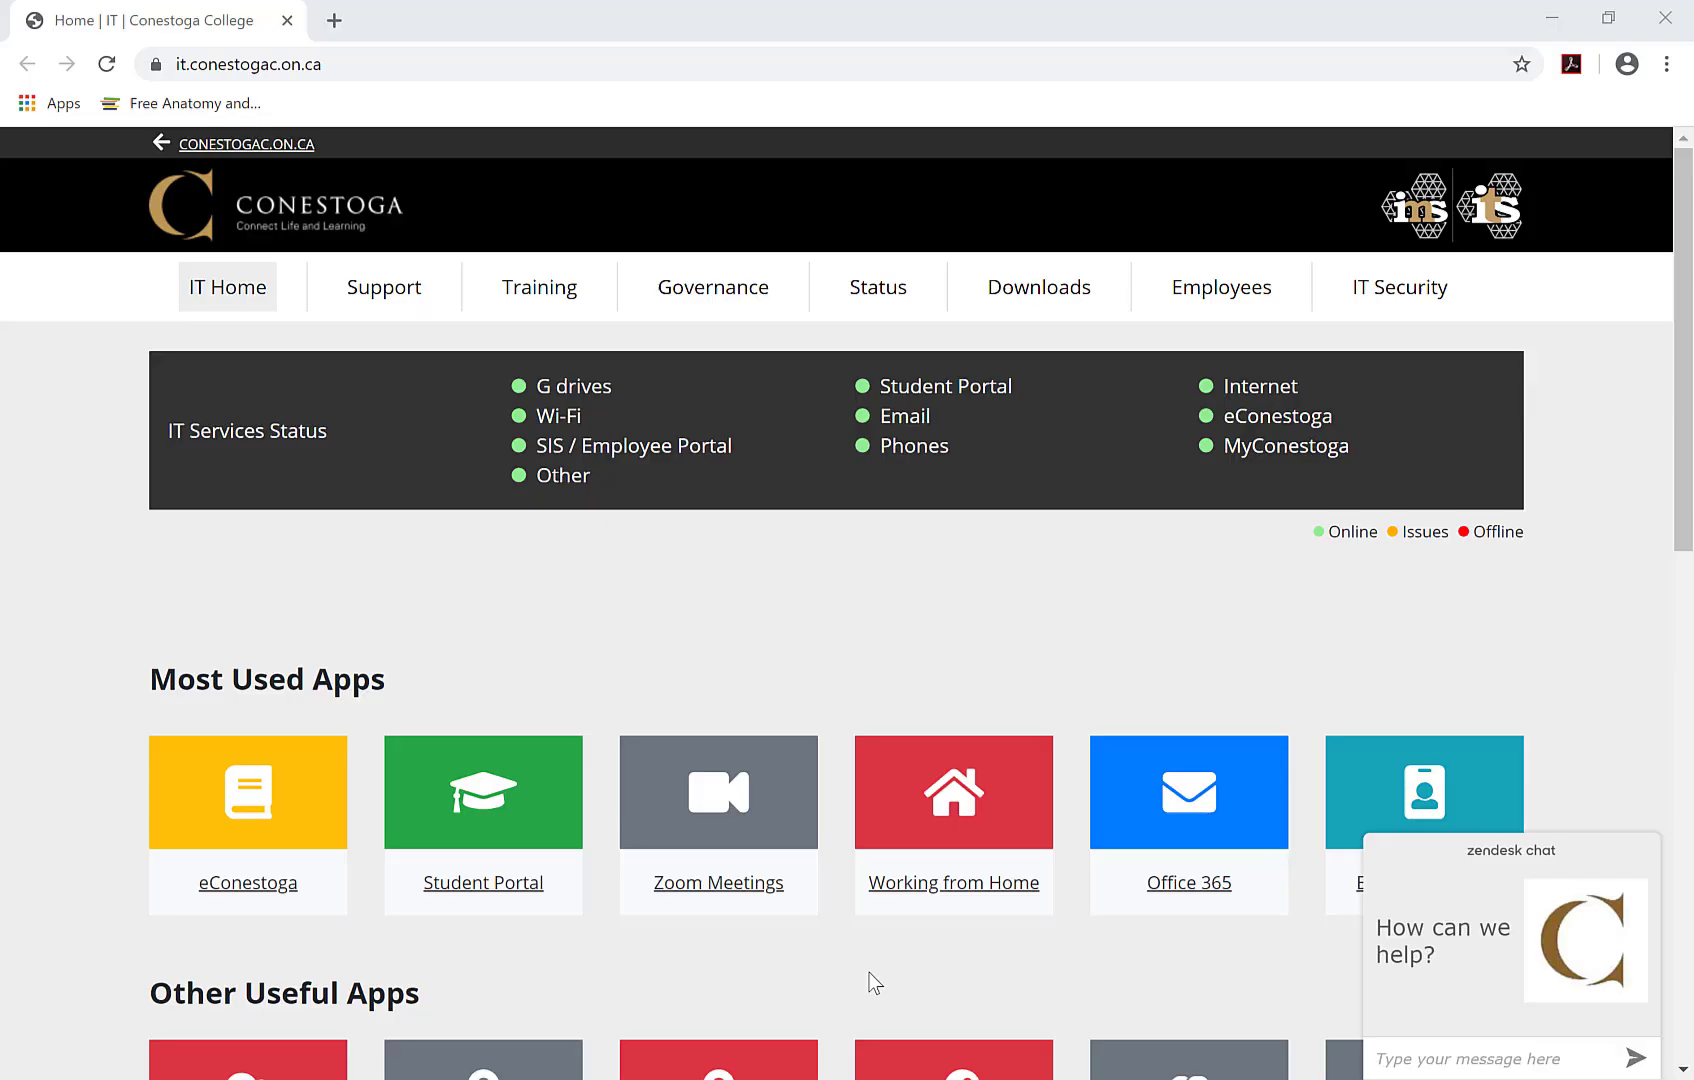
# - Sign in to Office 365 with the account password and open the OneDrive file list
pyautogui.click(1220, 891)
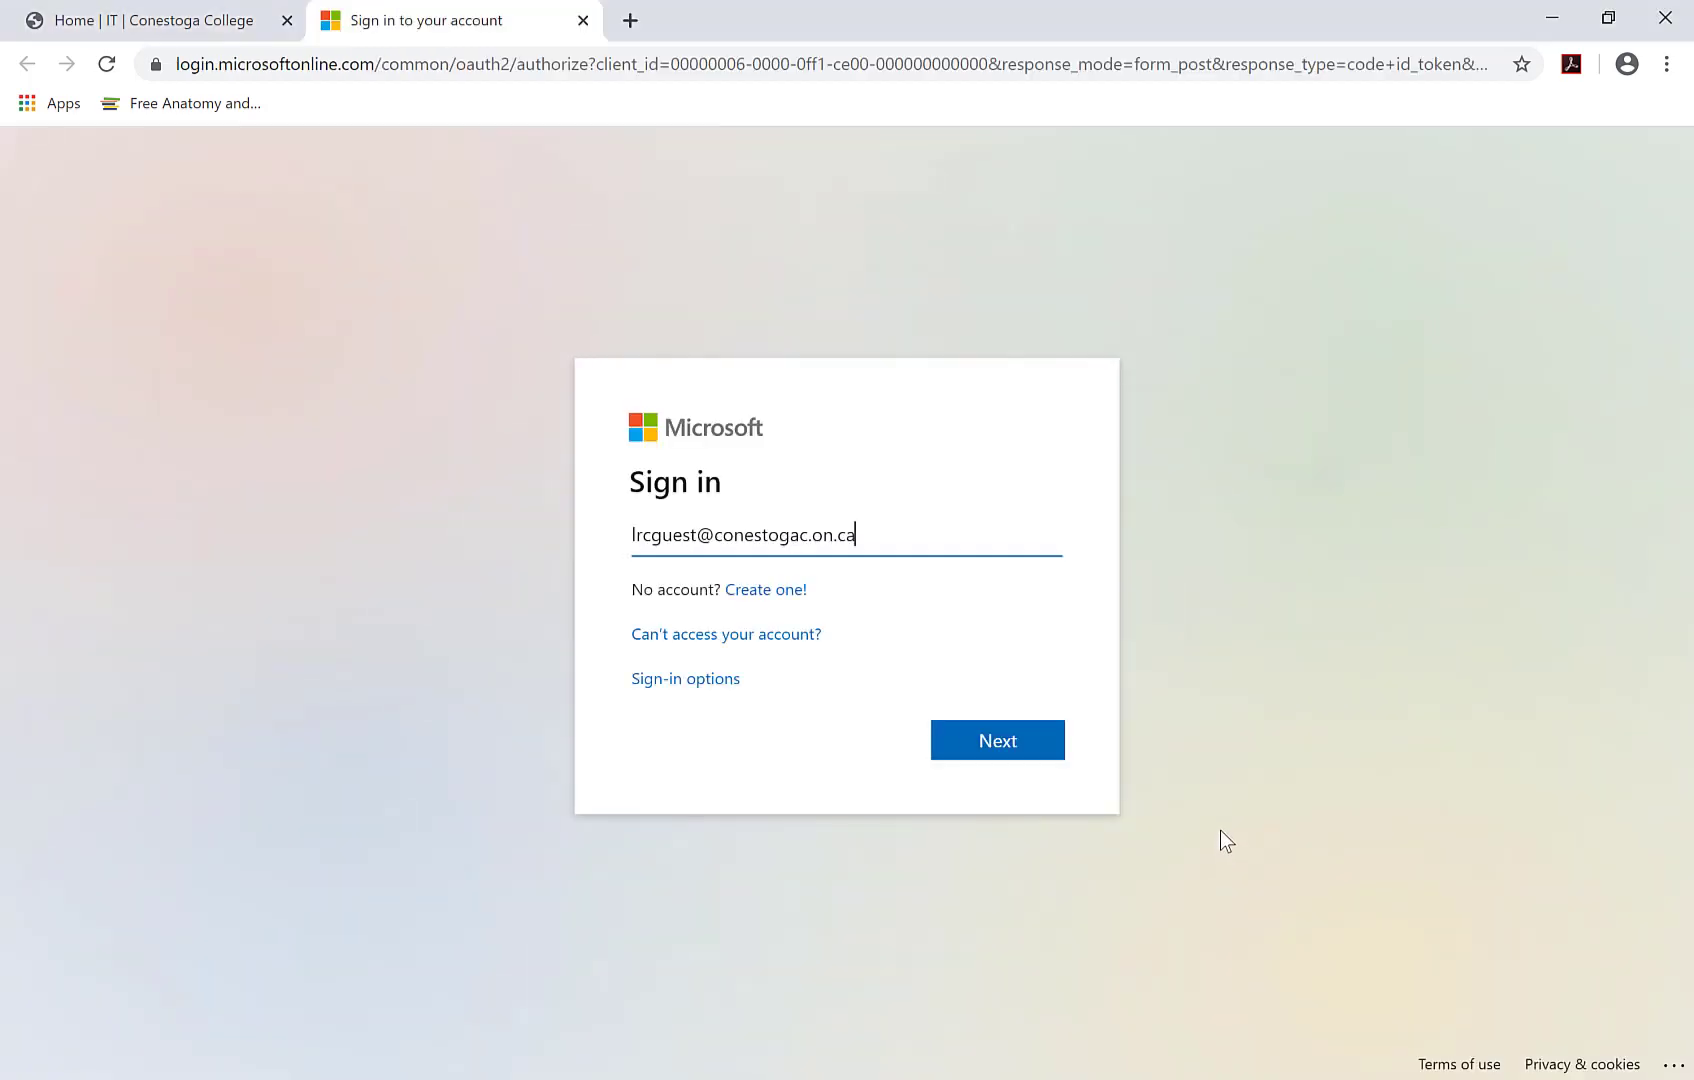
pyautogui.press('Return')
pyautogui.press('Return')
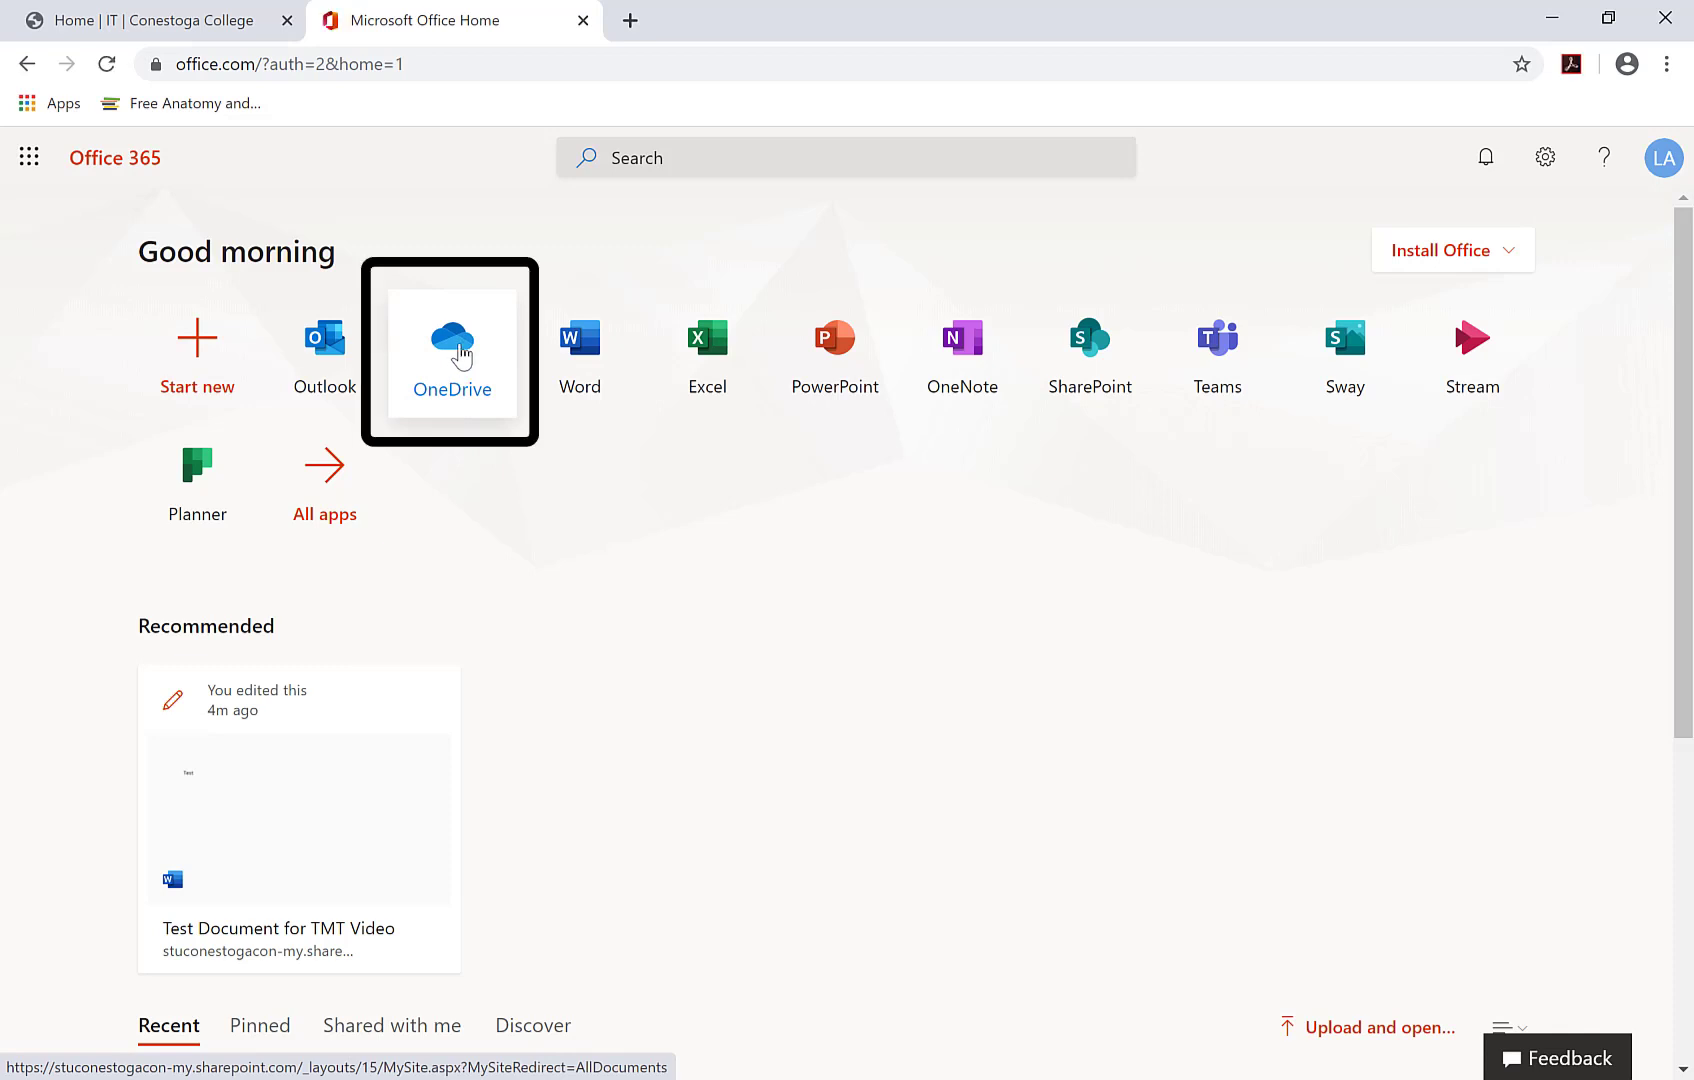
pyautogui.click(457, 362)
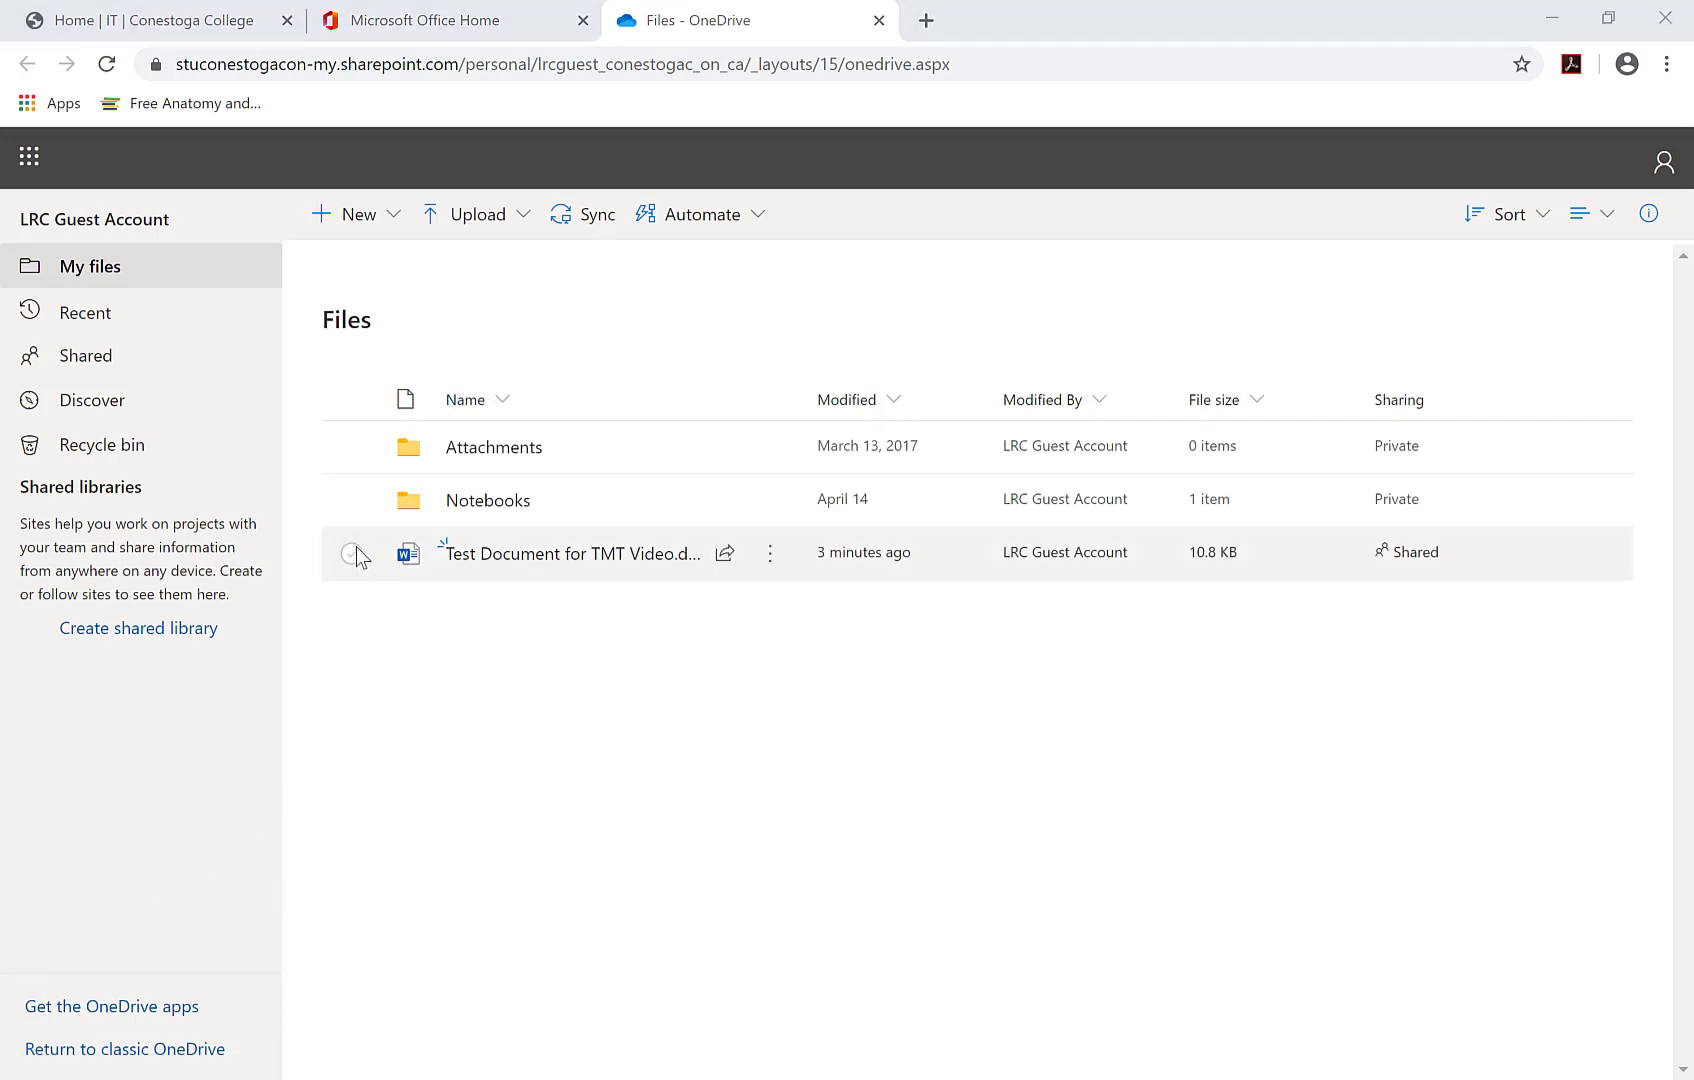
# - Select Test Document for TMT Video.docx in the My files list
pyautogui.click(353, 555)
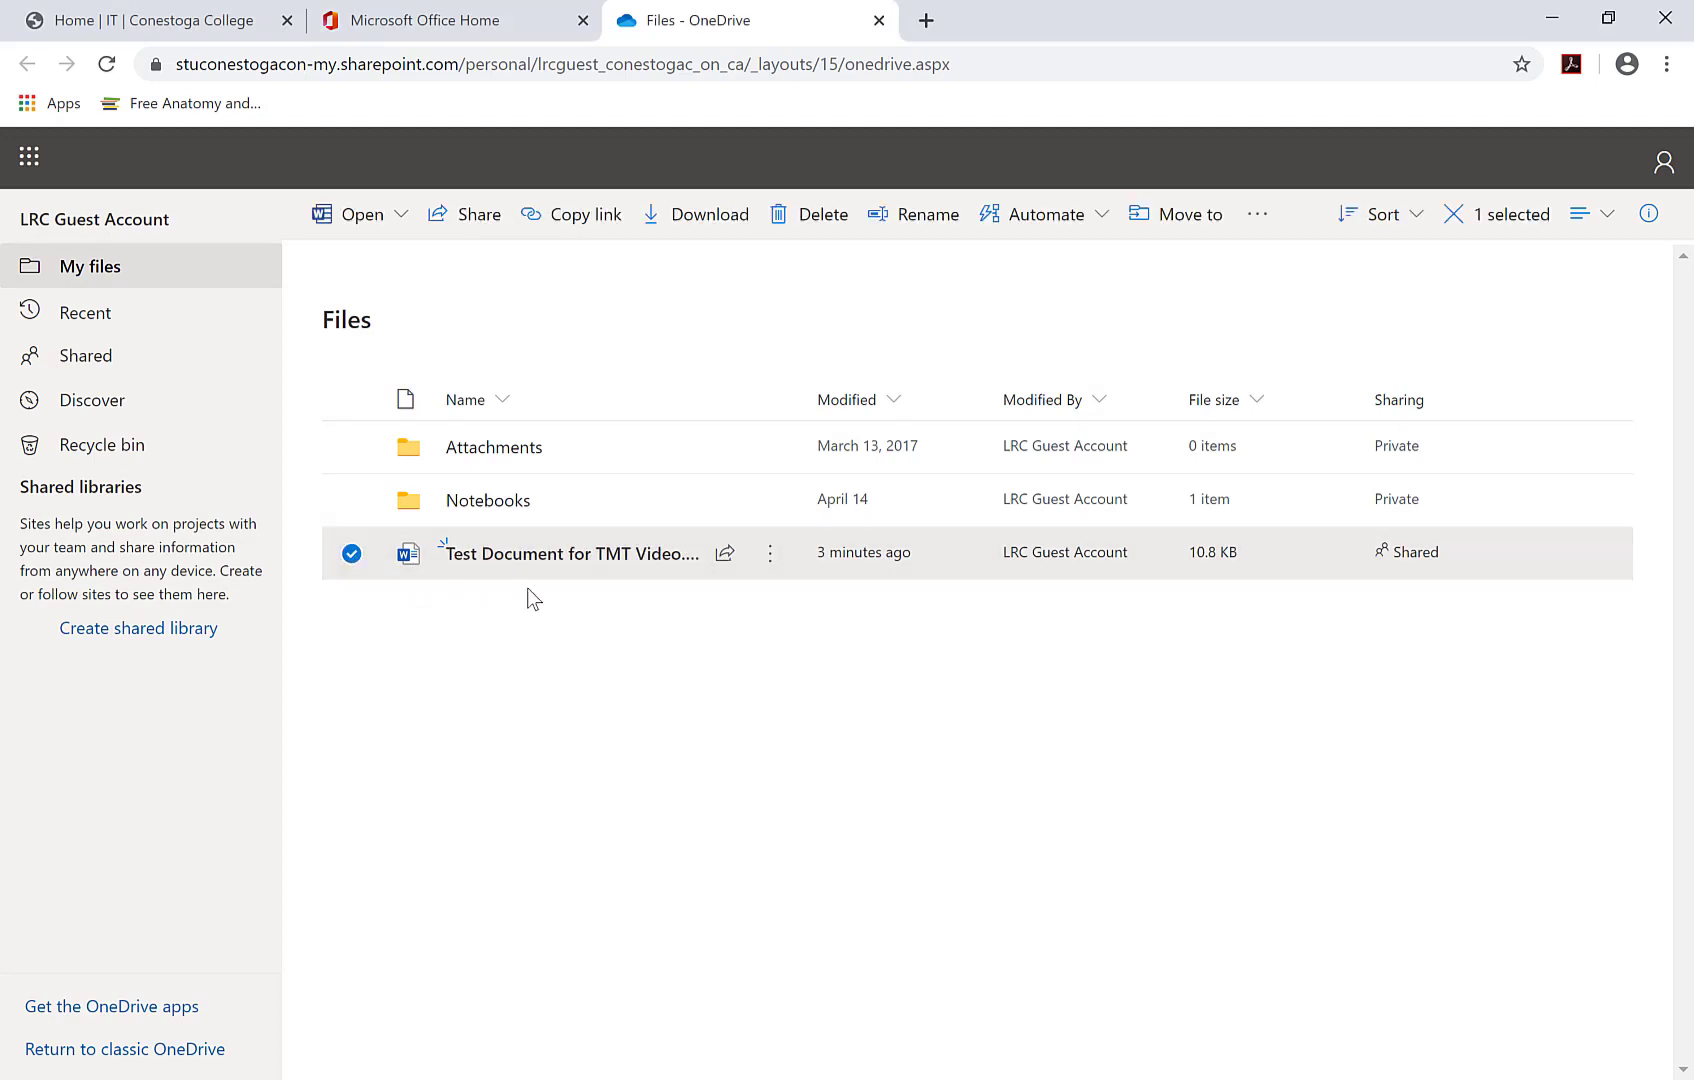
pyautogui.rightClick(656, 566)
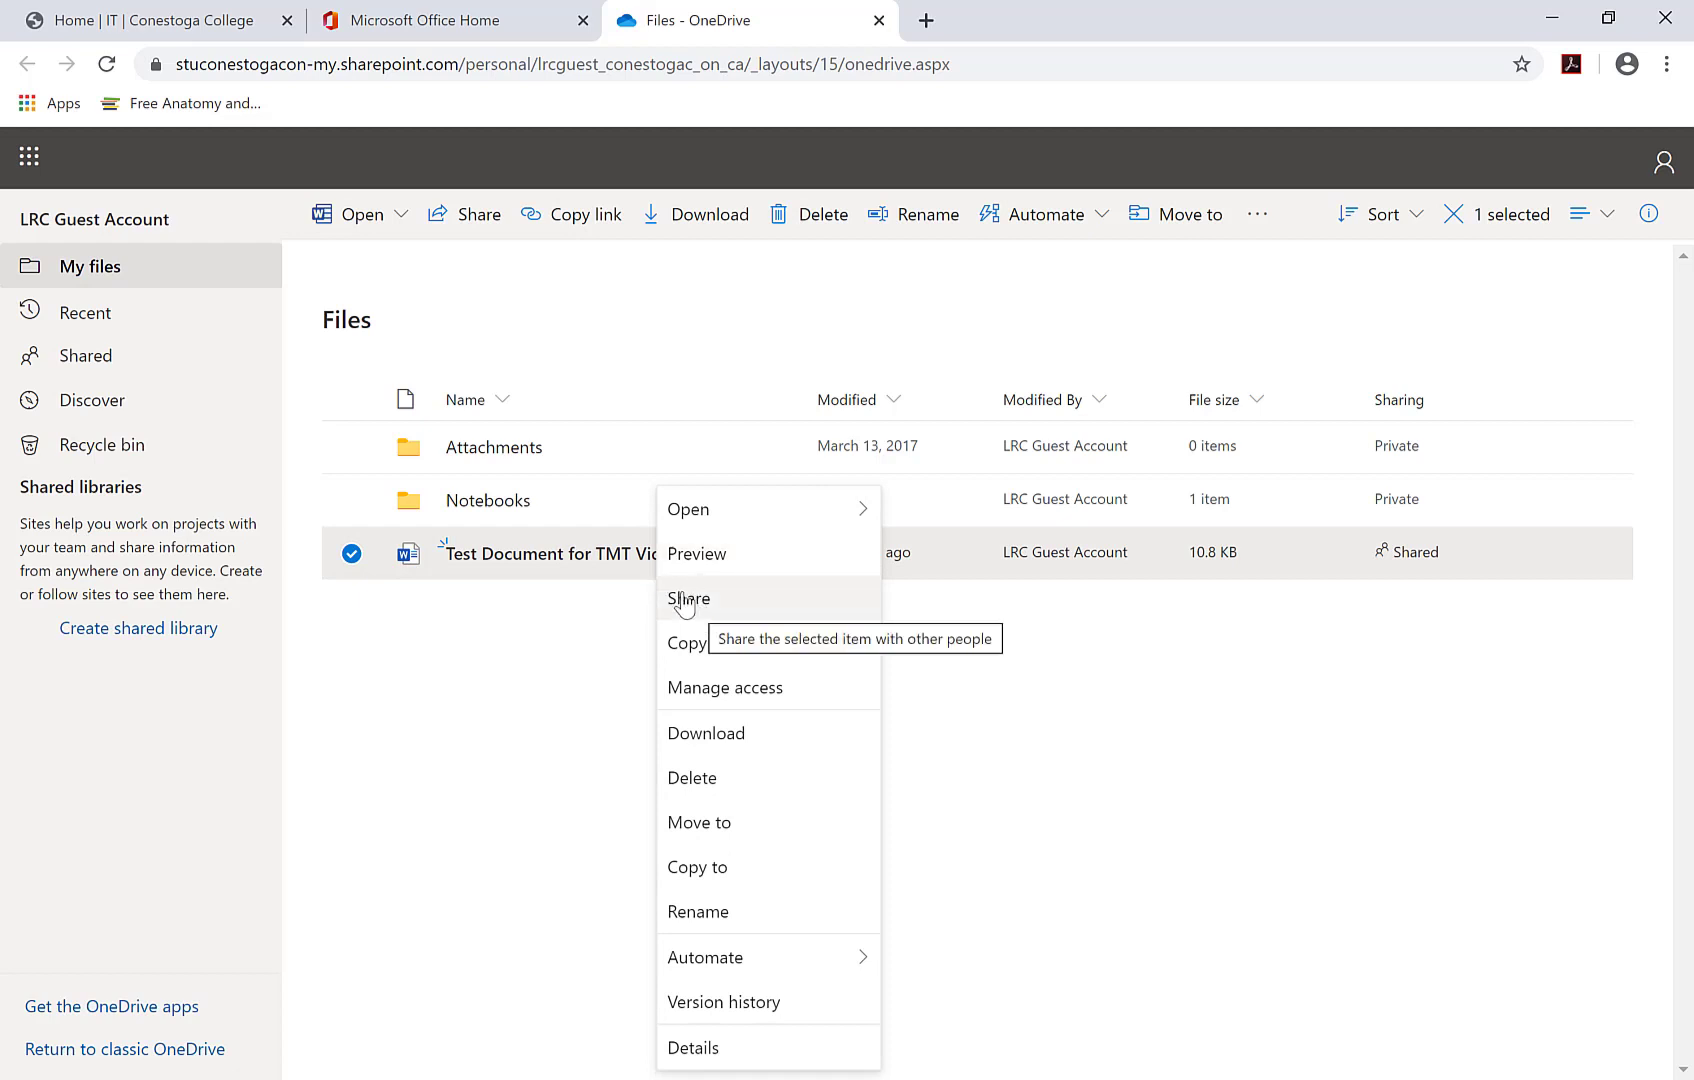
pyautogui.click(629, 592)
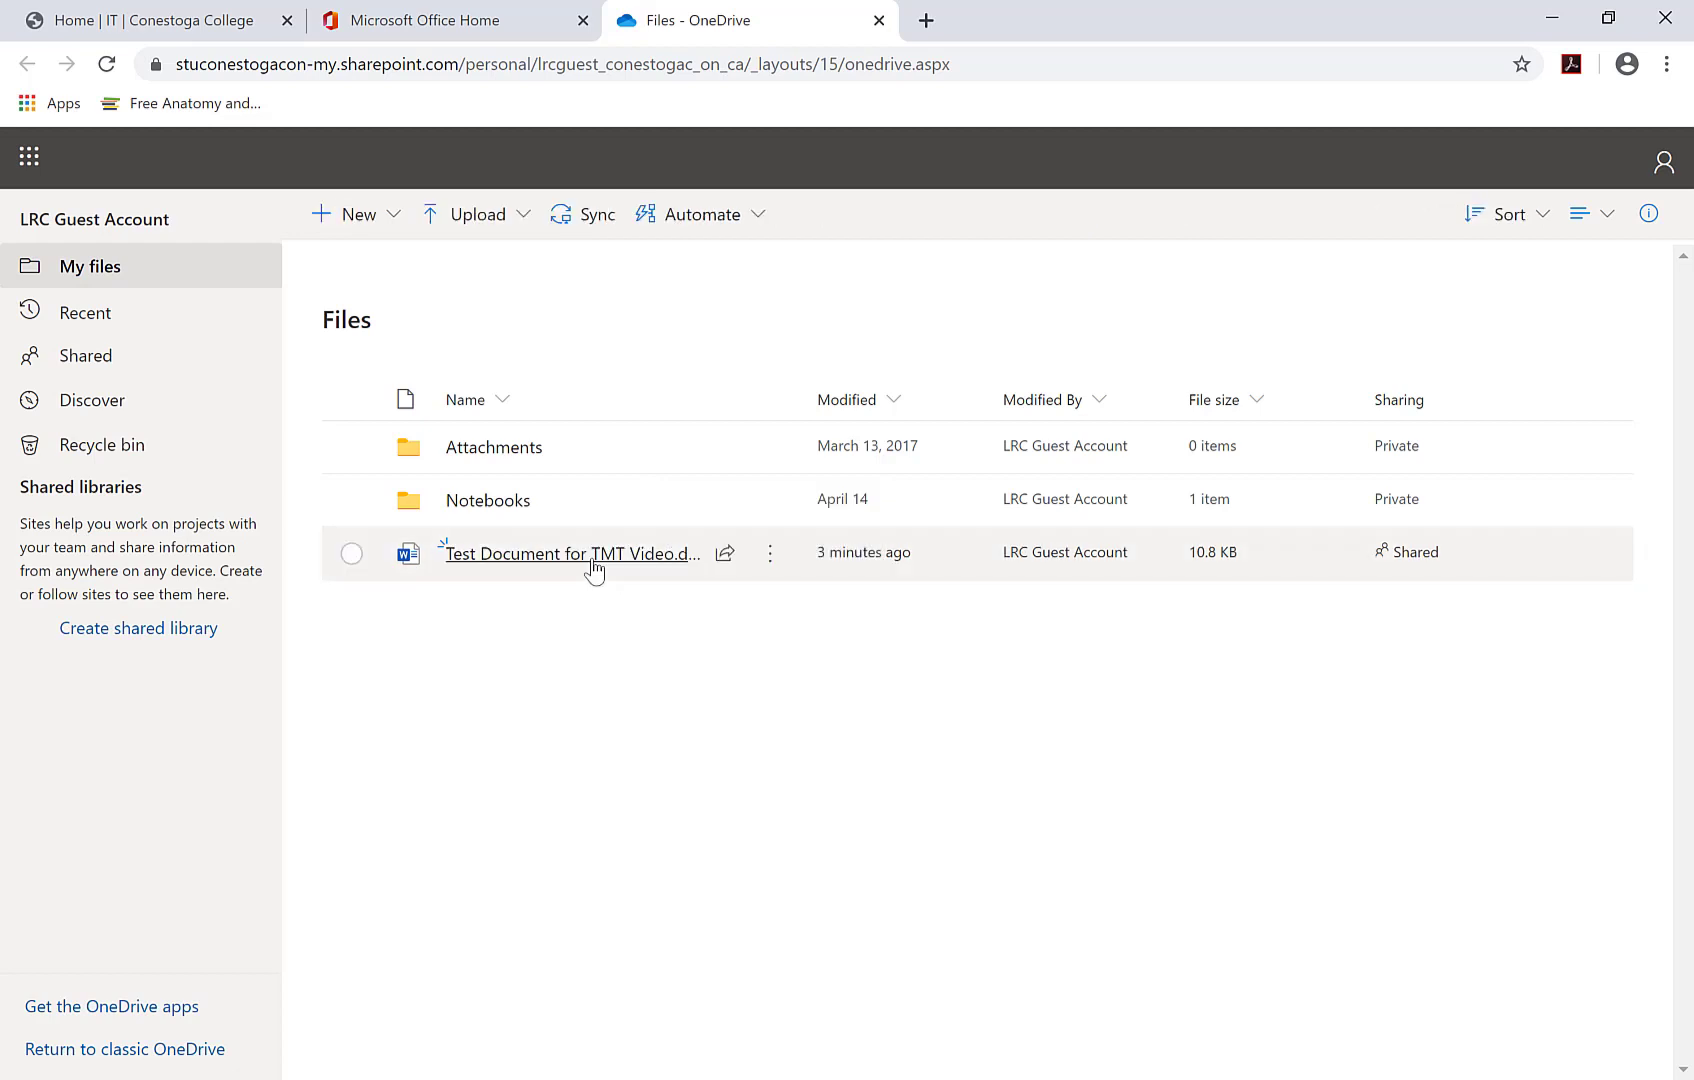
pyautogui.click(360, 555)
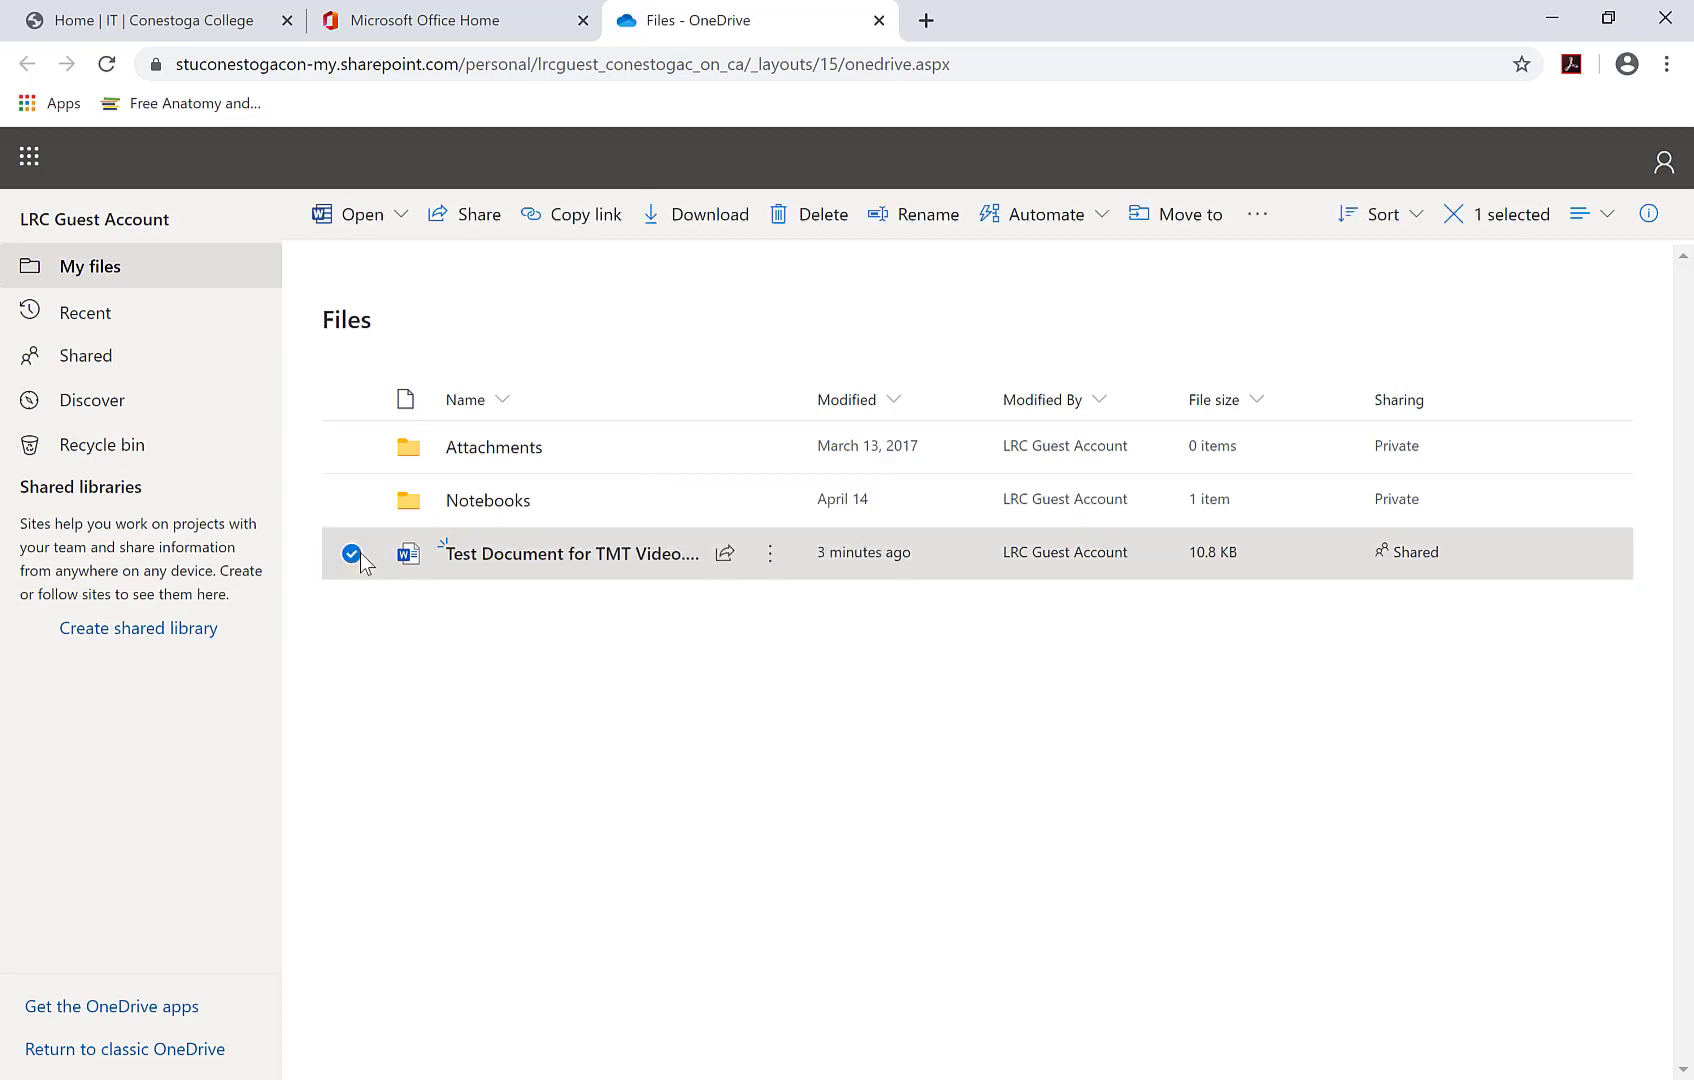
# - Set the test document's link to Anyone with the link, editing off, expiring Jun 9 2021
pyautogui.click(731, 562)
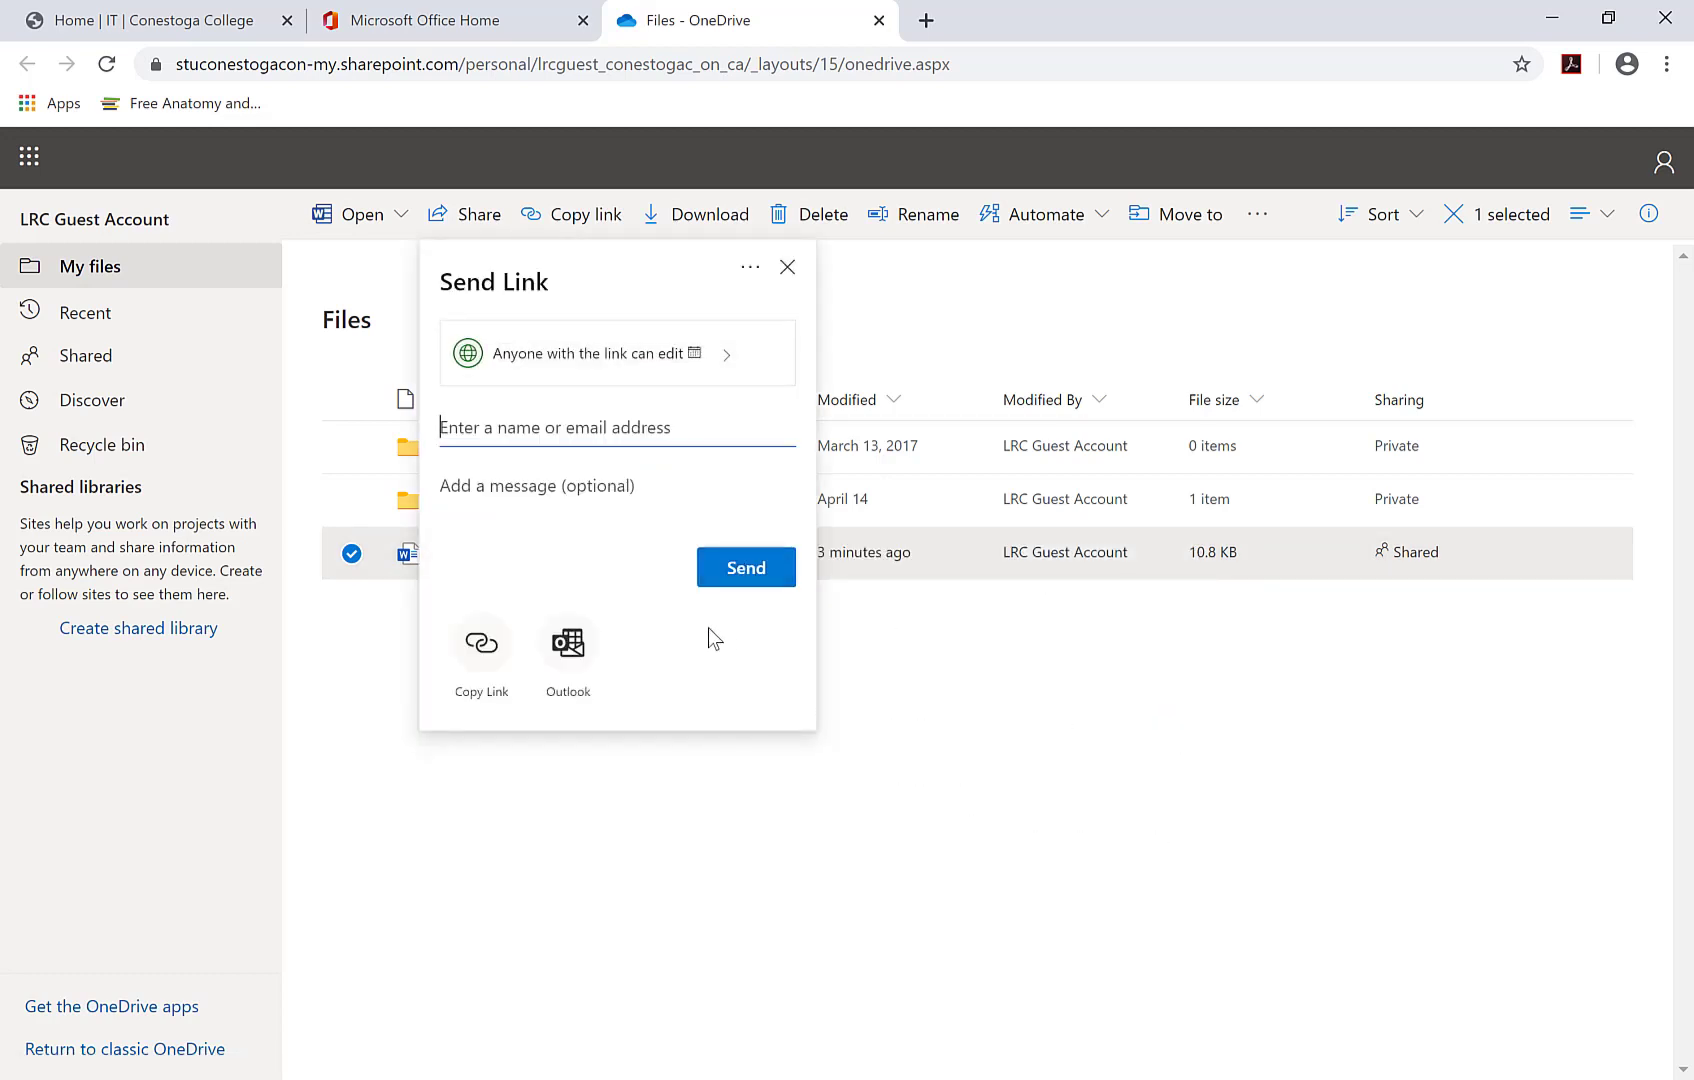
pyautogui.click(547, 372)
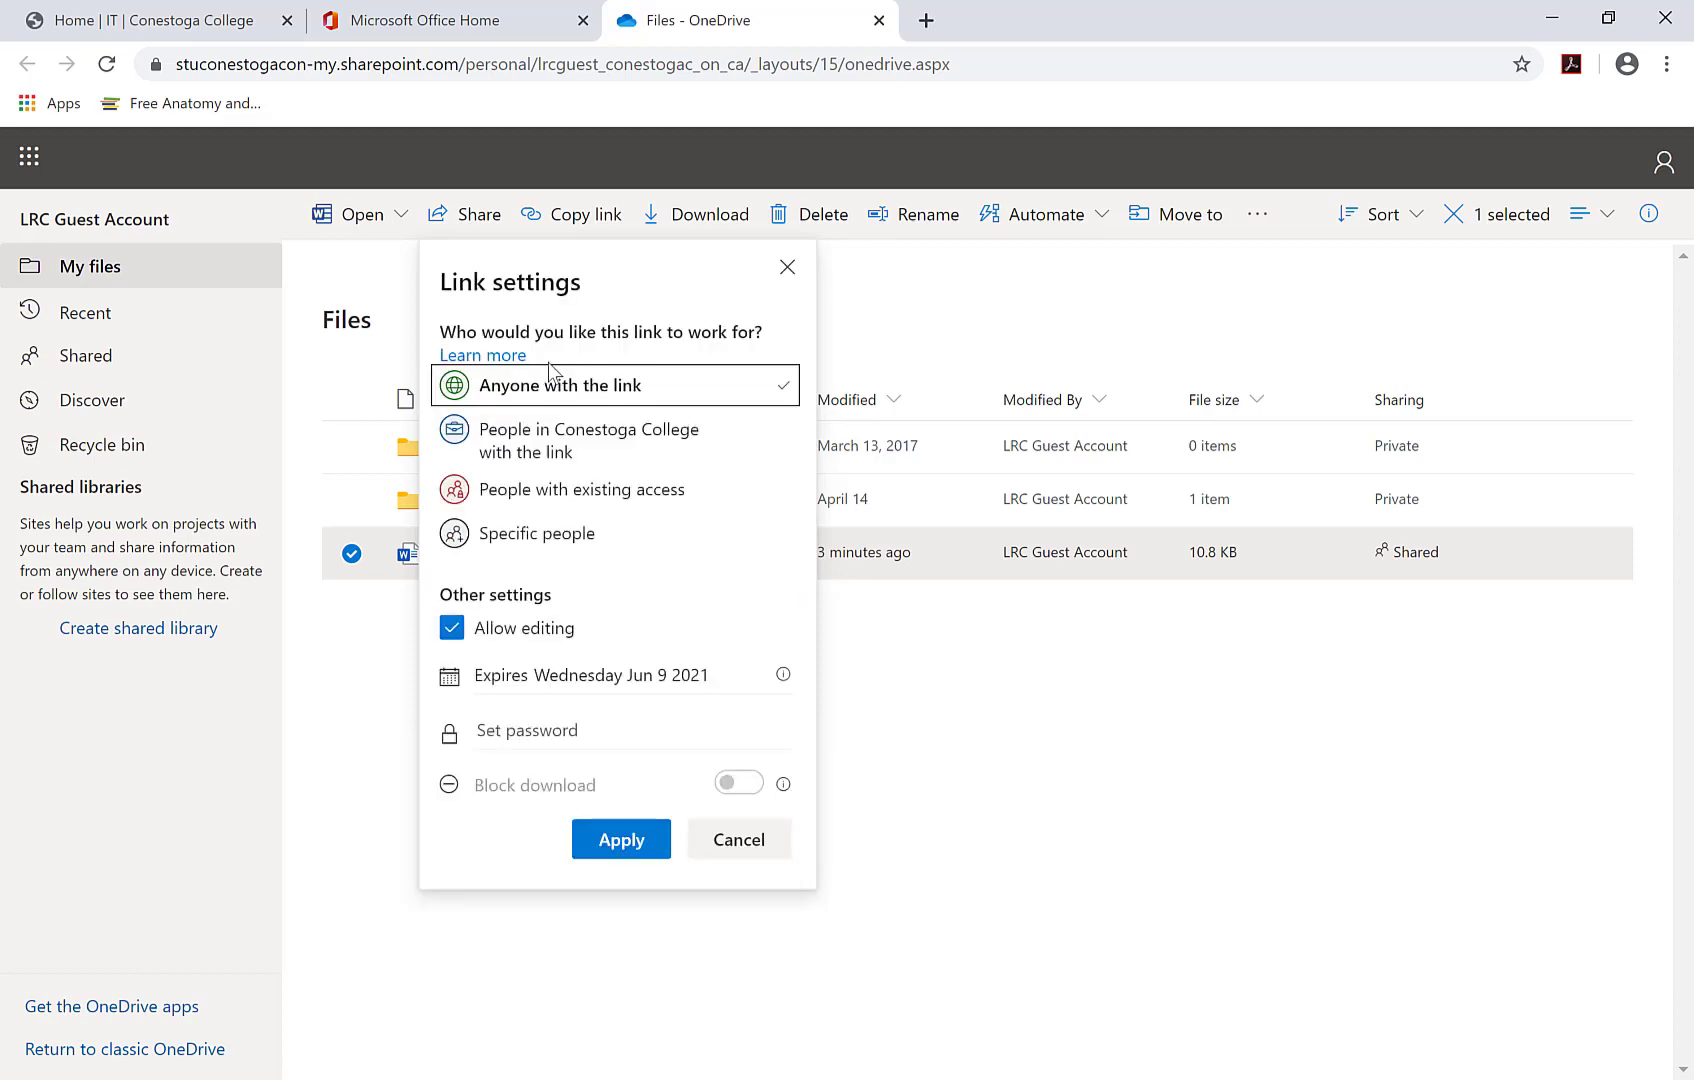
pyautogui.click(628, 445)
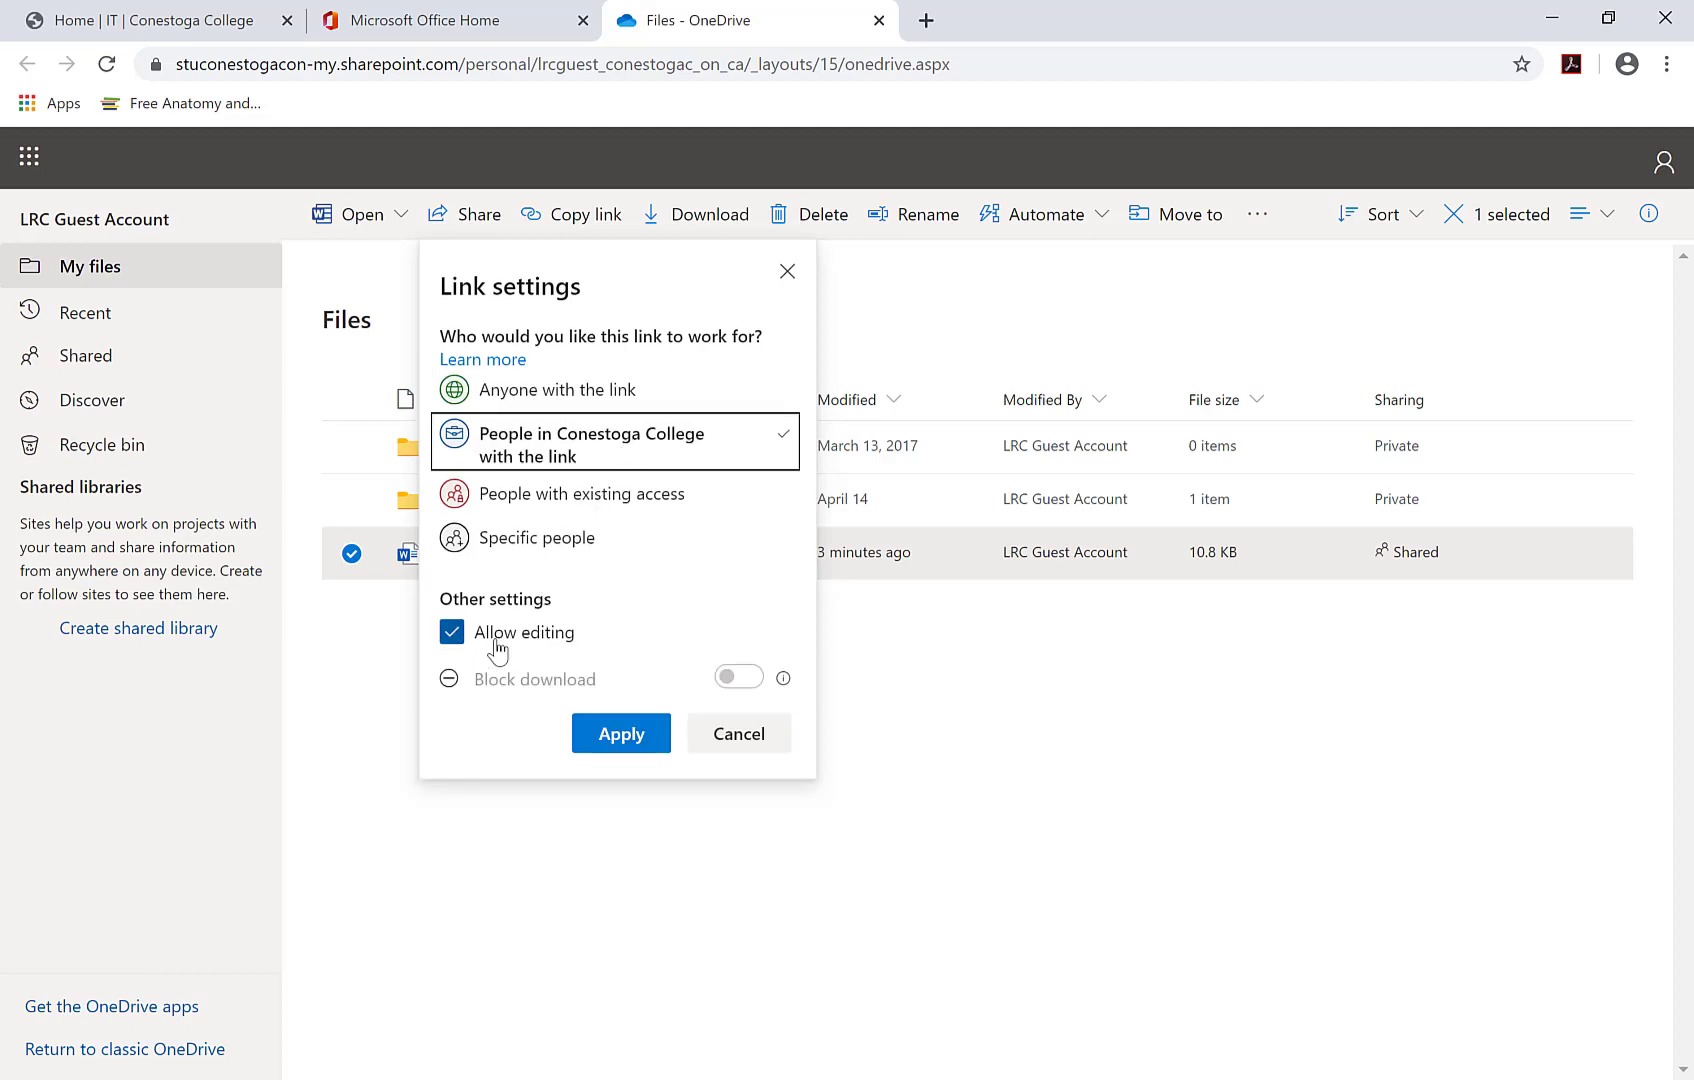
pyautogui.click(454, 636)
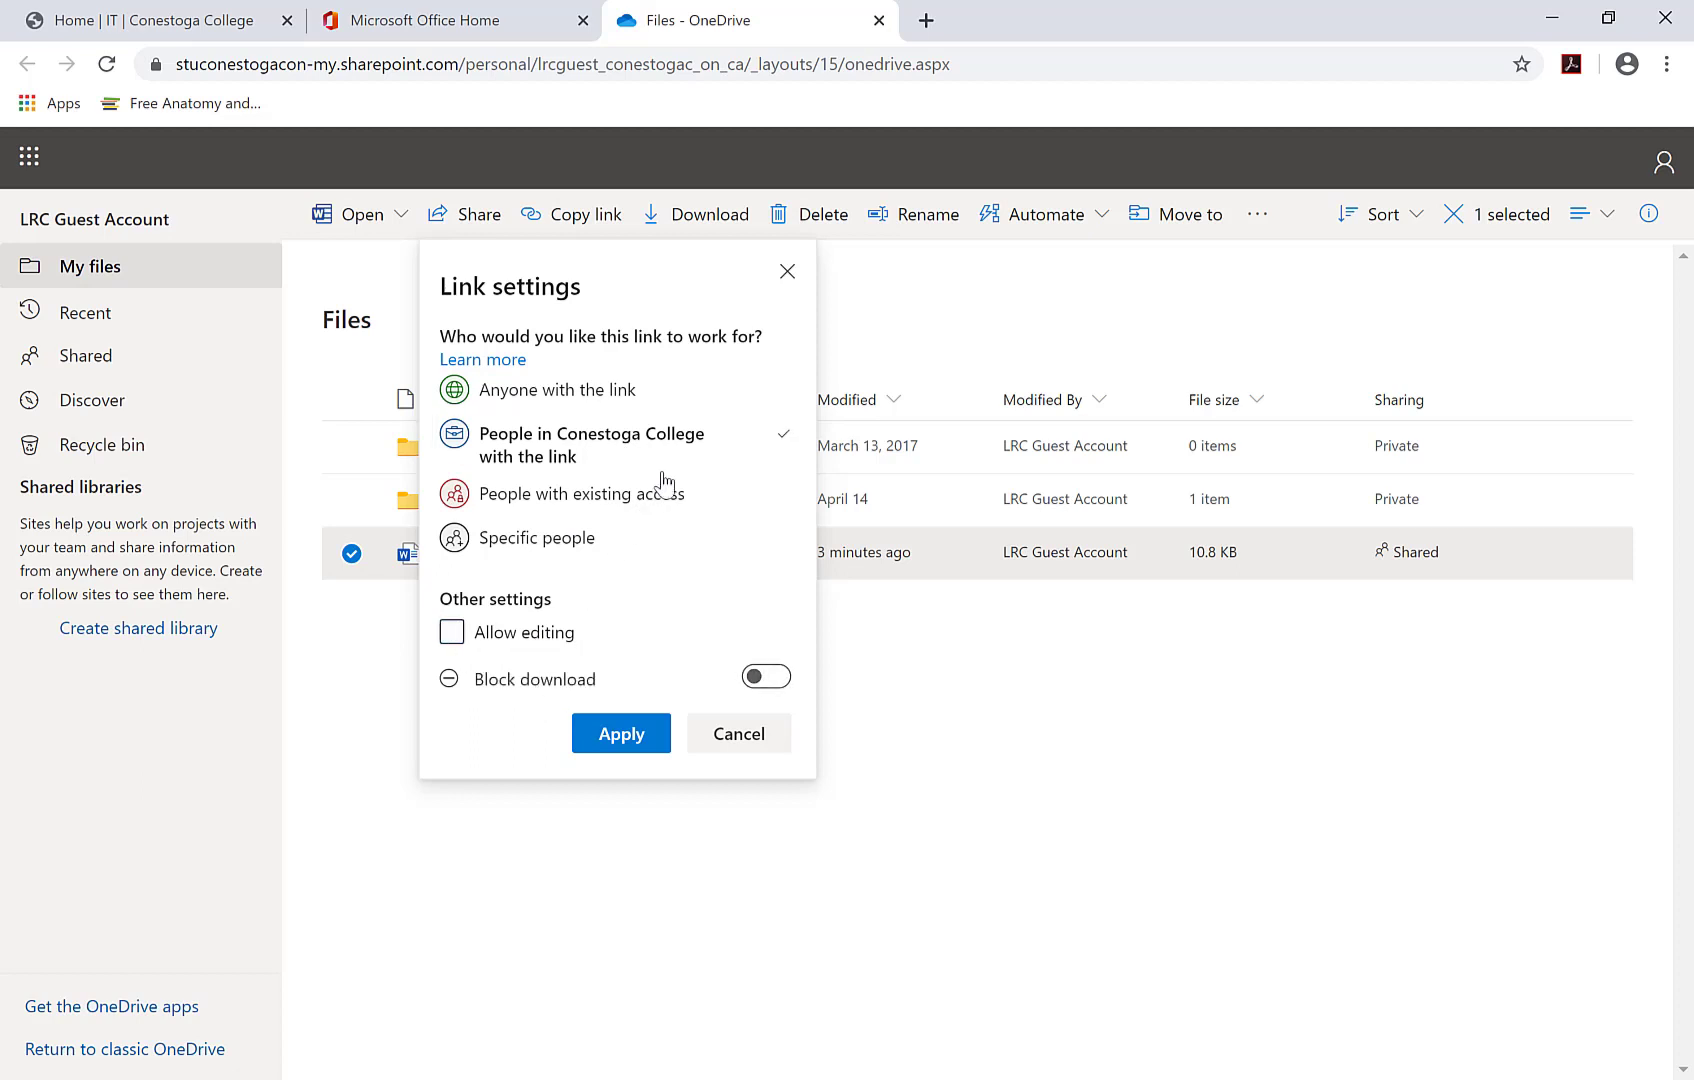
pyautogui.click(745, 400)
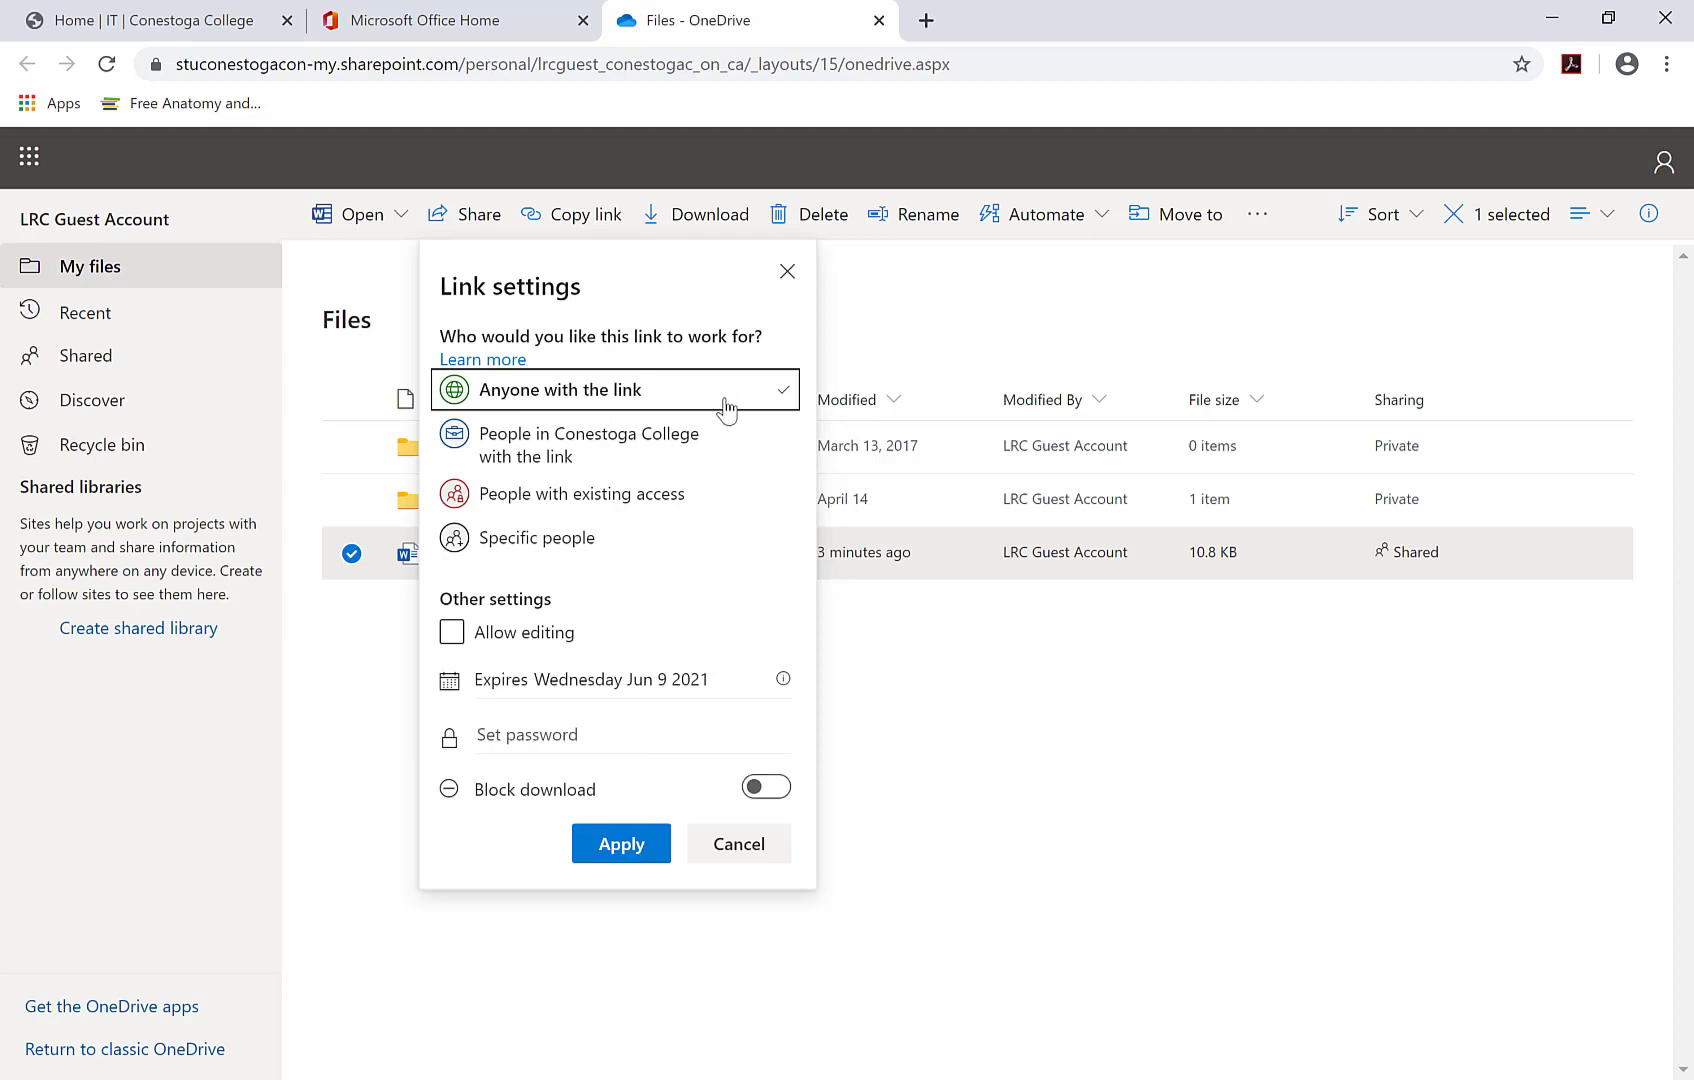
pyautogui.click(452, 640)
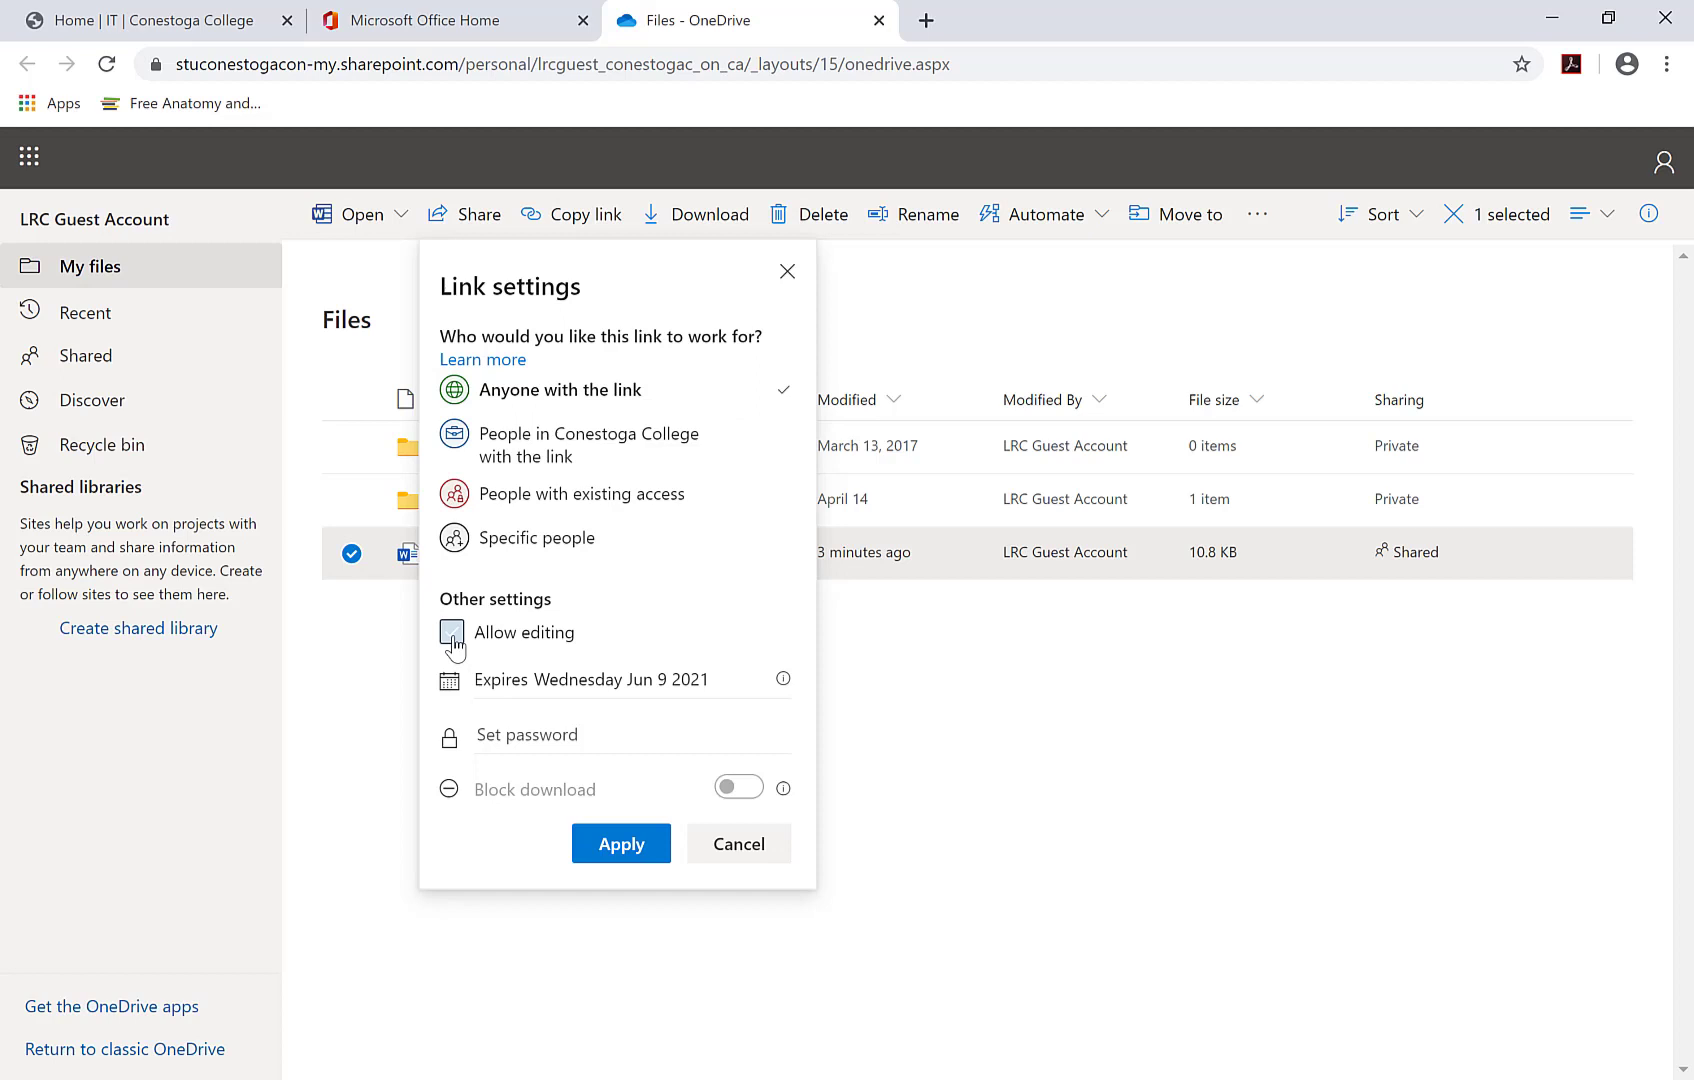
pyautogui.click(453, 640)
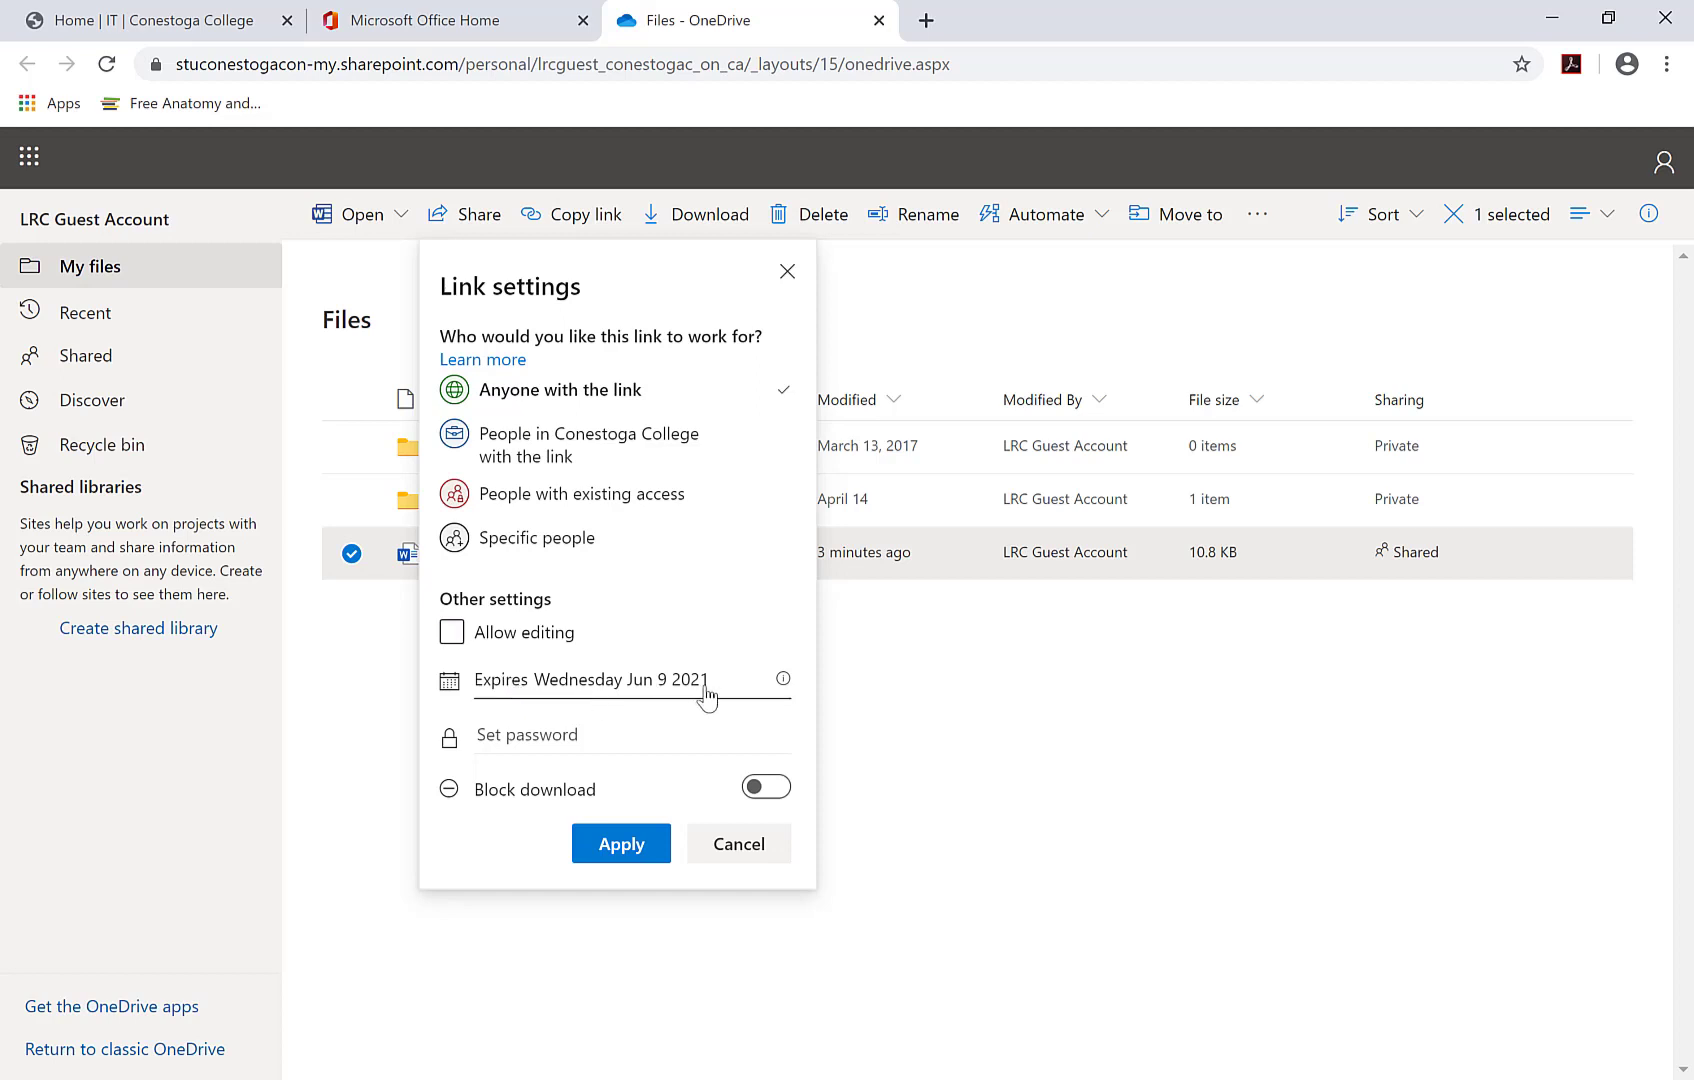
pyautogui.click(598, 741)
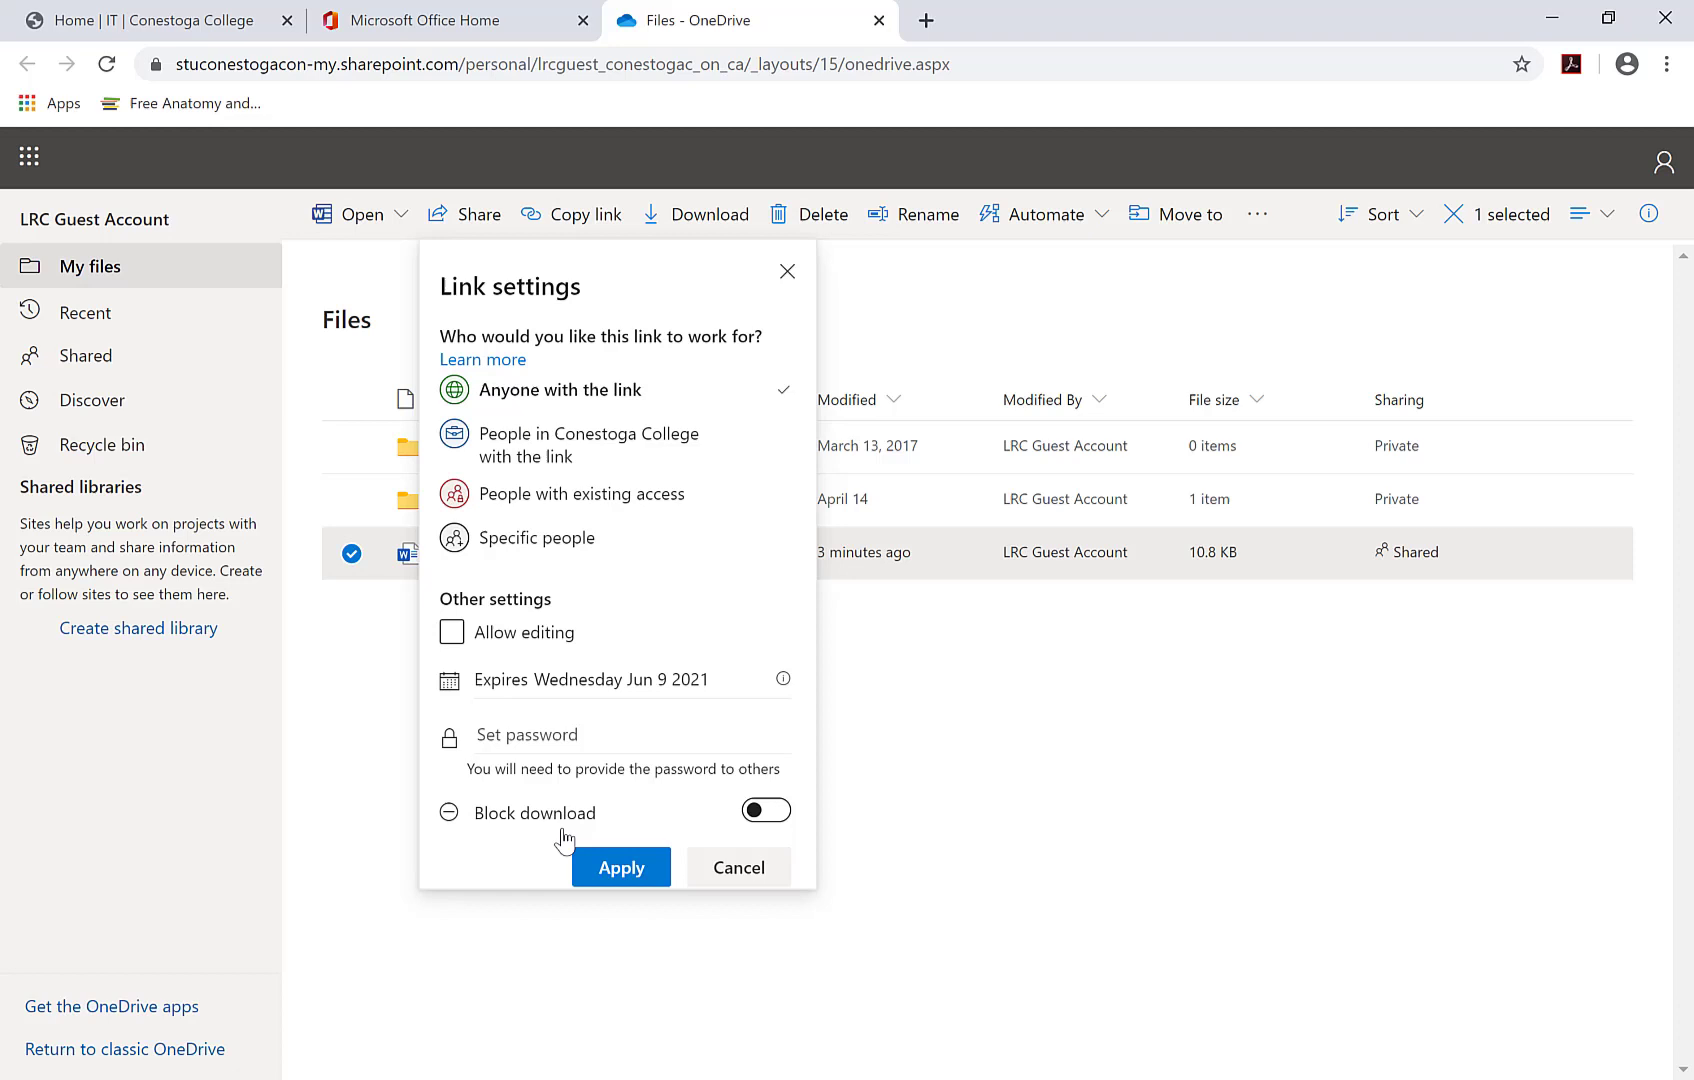
# - Send the view-only link to a colleague and an external e-mail address with a project 2 message
pyautogui.click(618, 869)
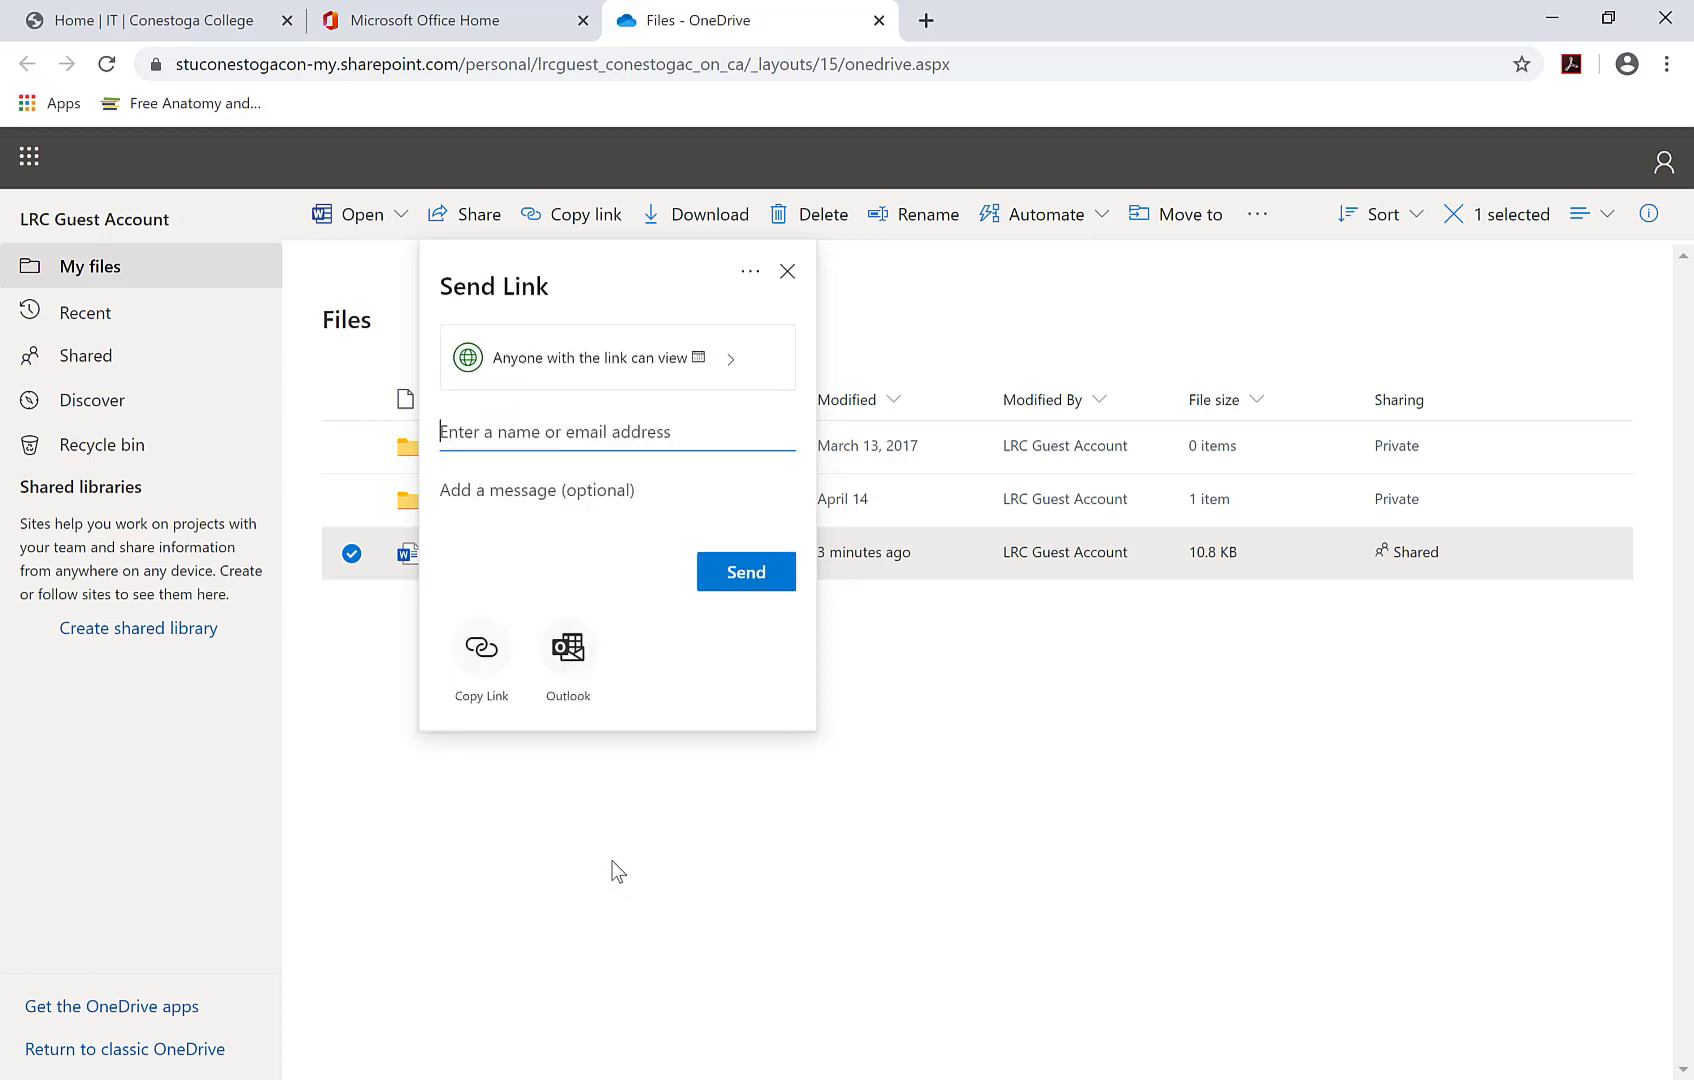
pyautogui.write('holly')
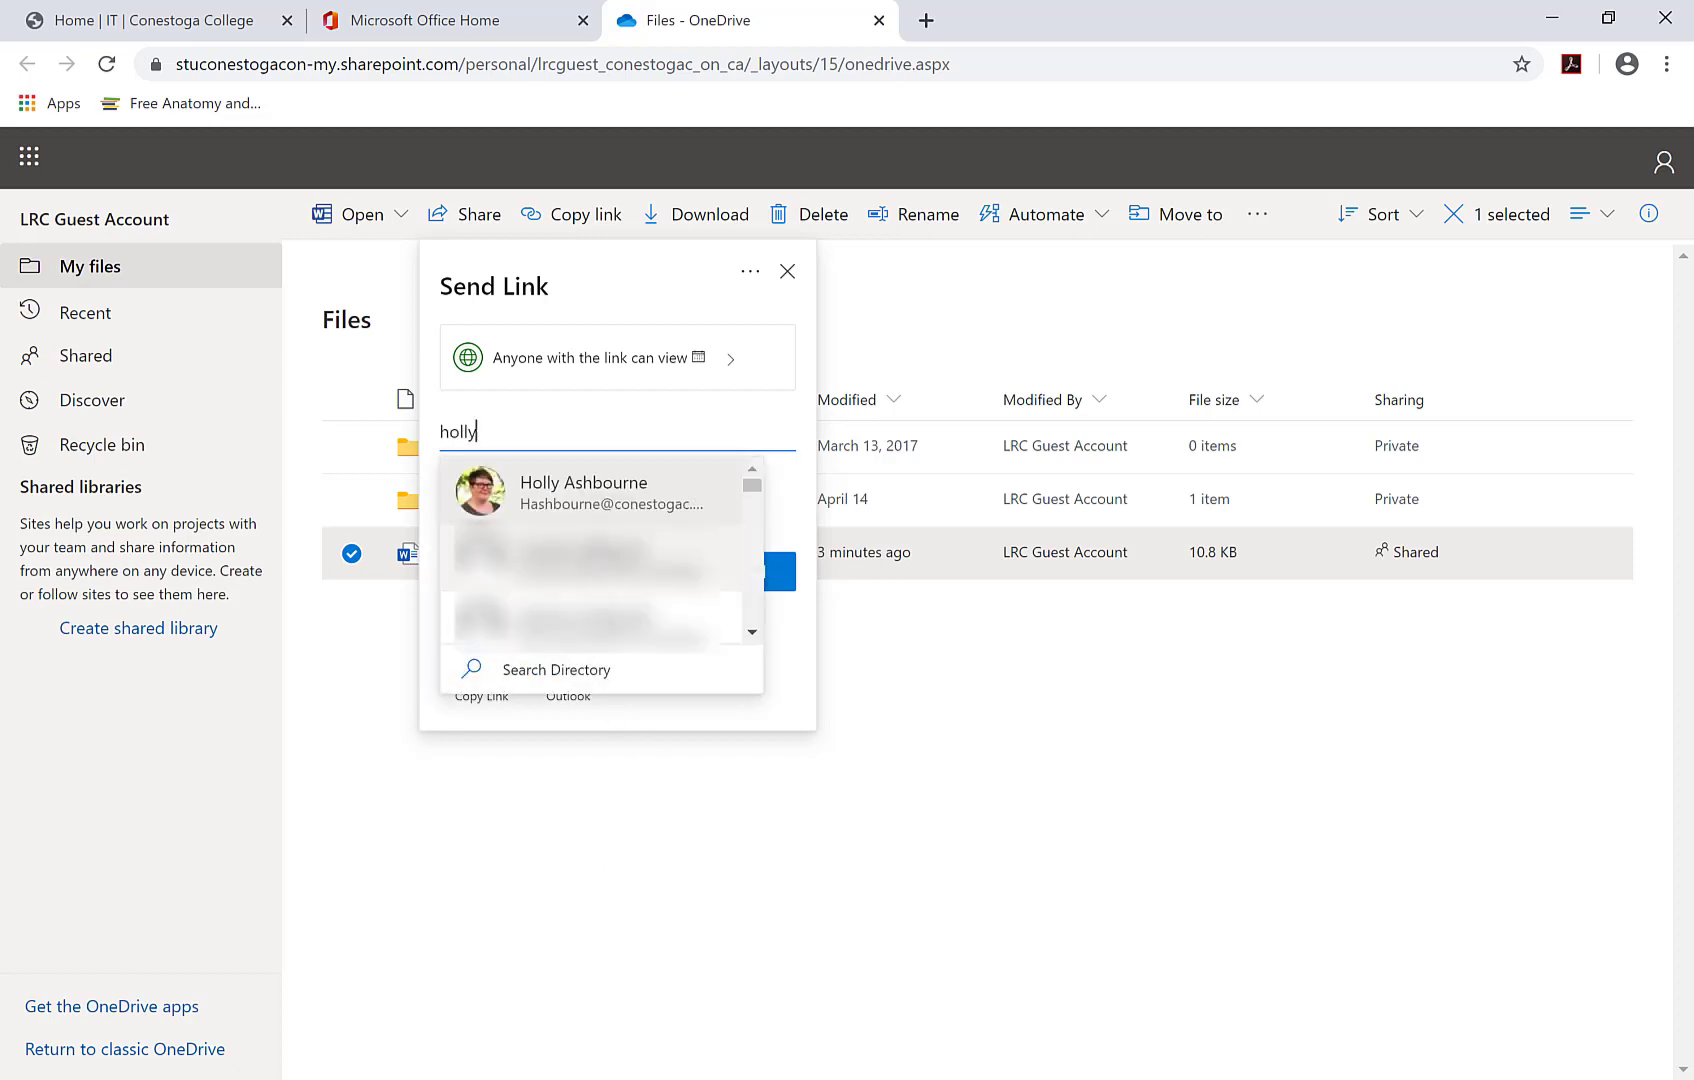
pyautogui.click(609, 492)
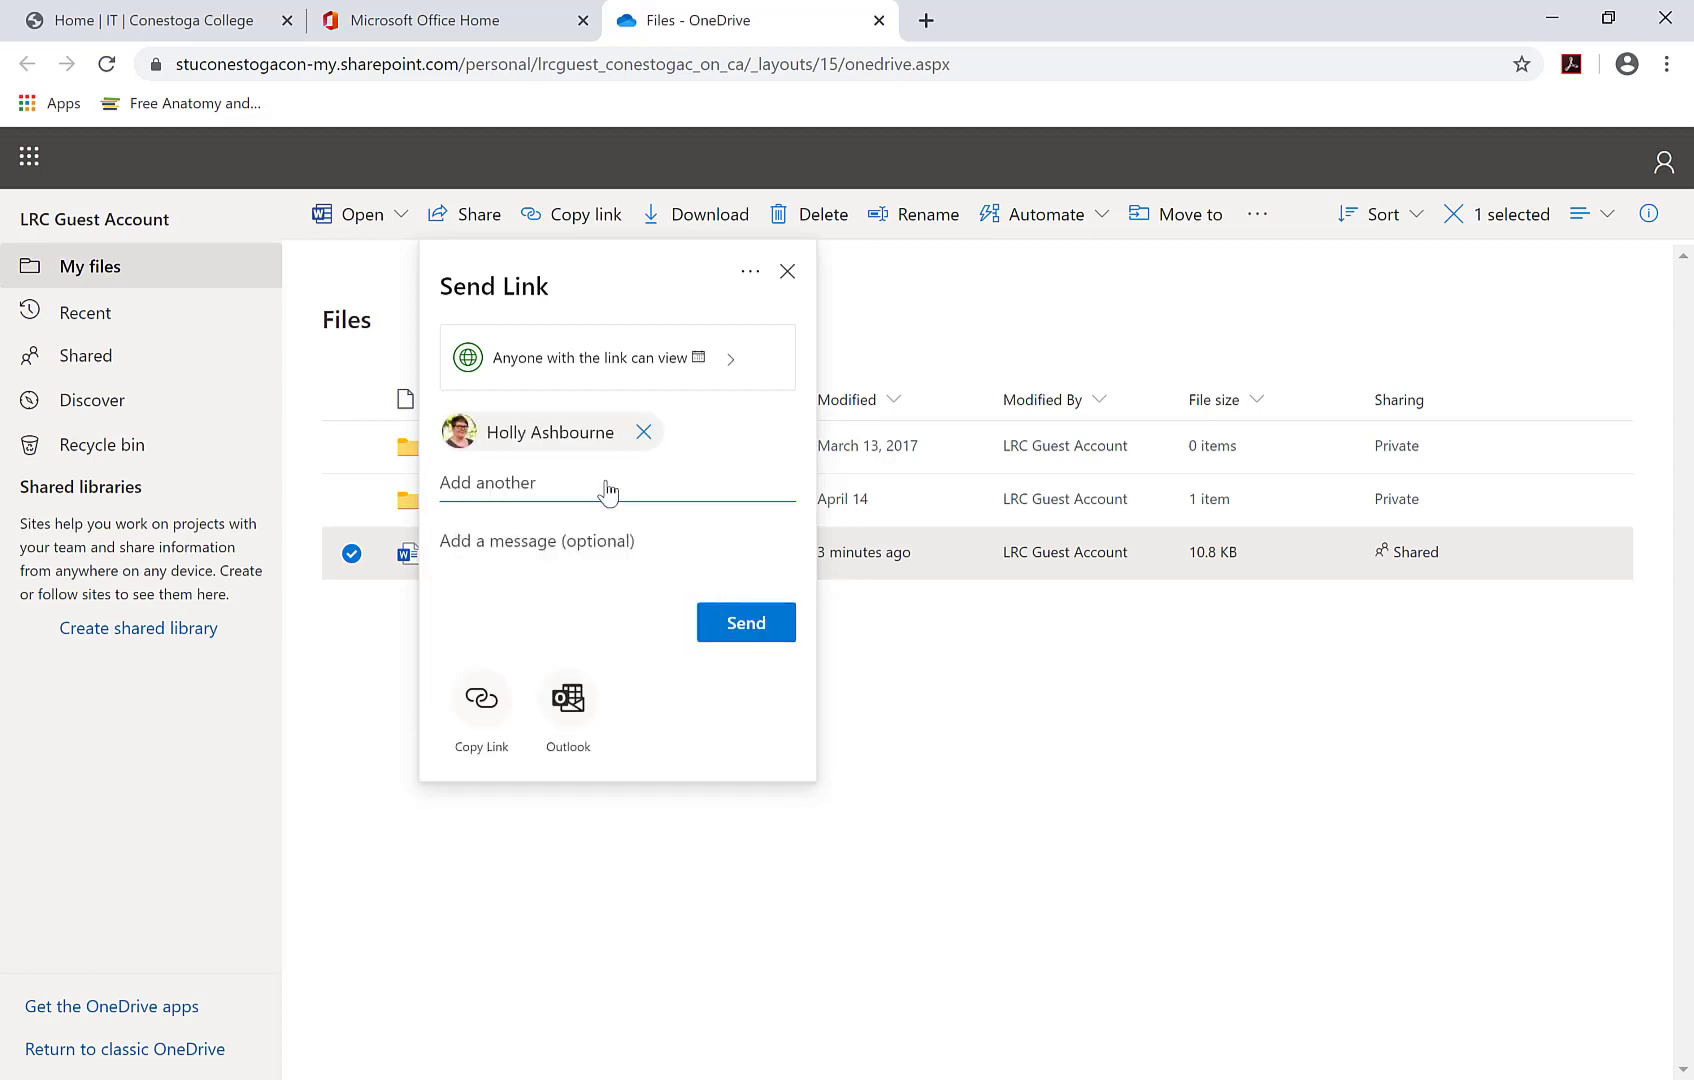
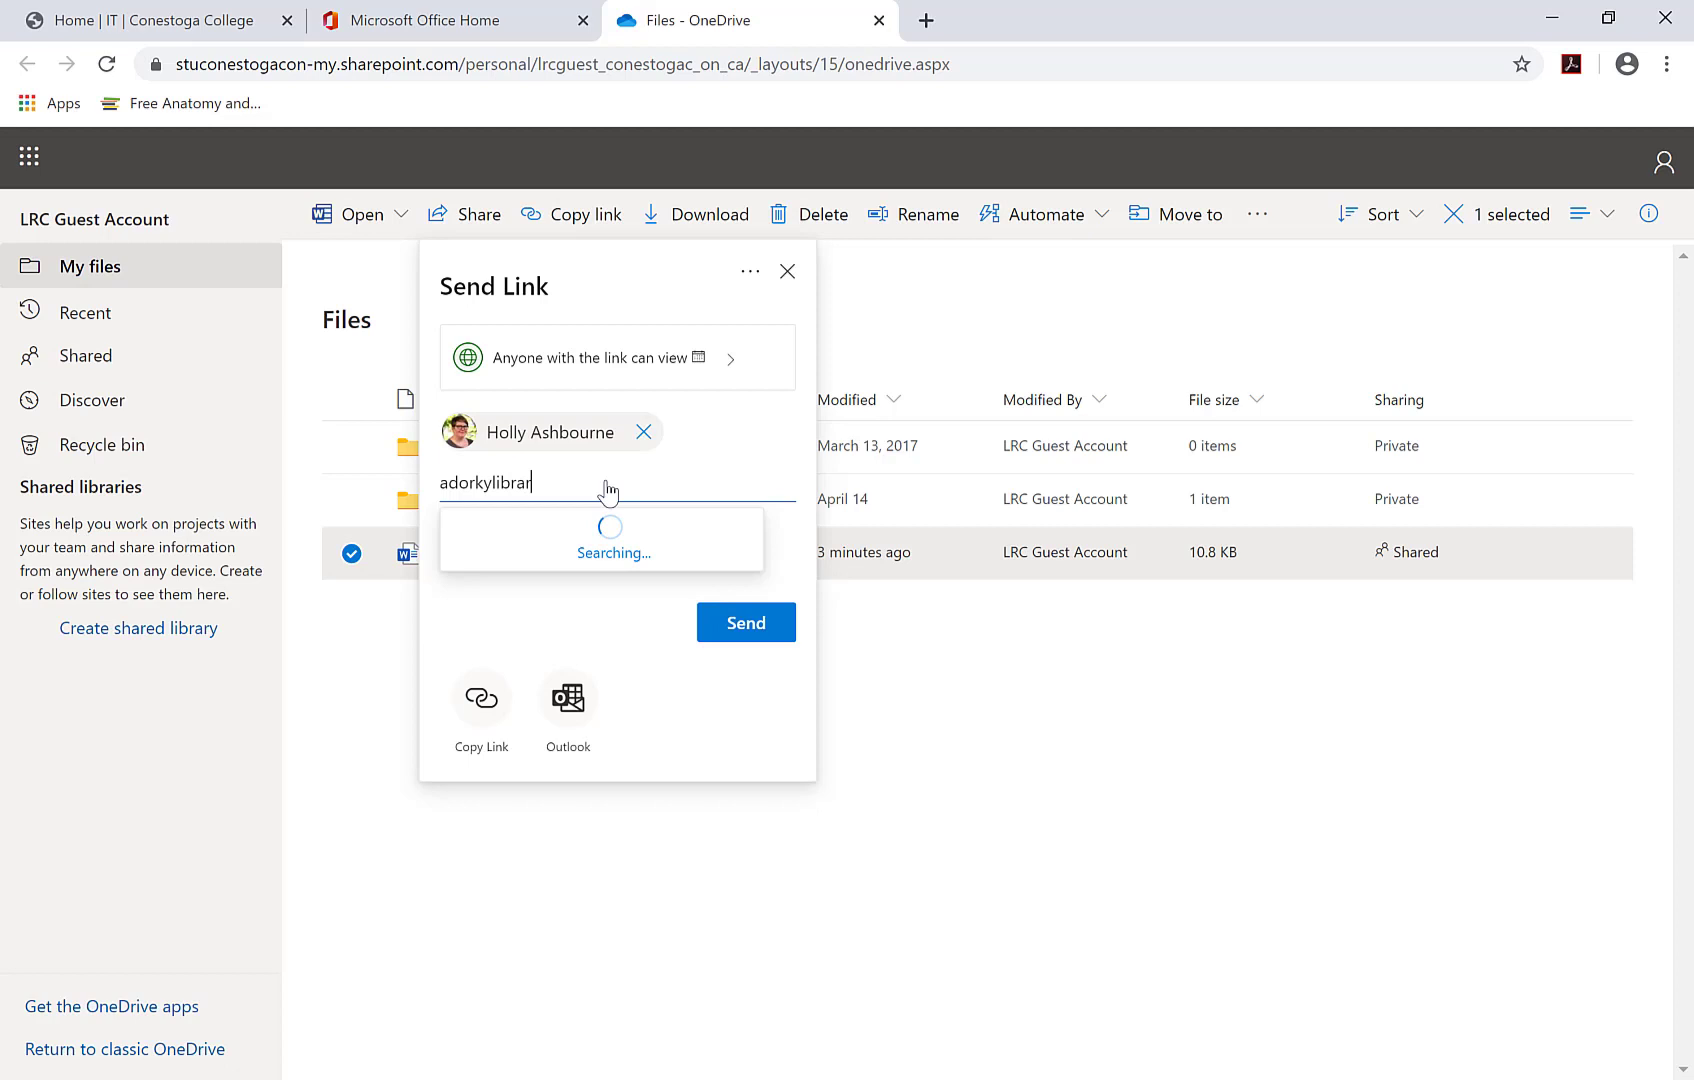
pyautogui.click(673, 550)
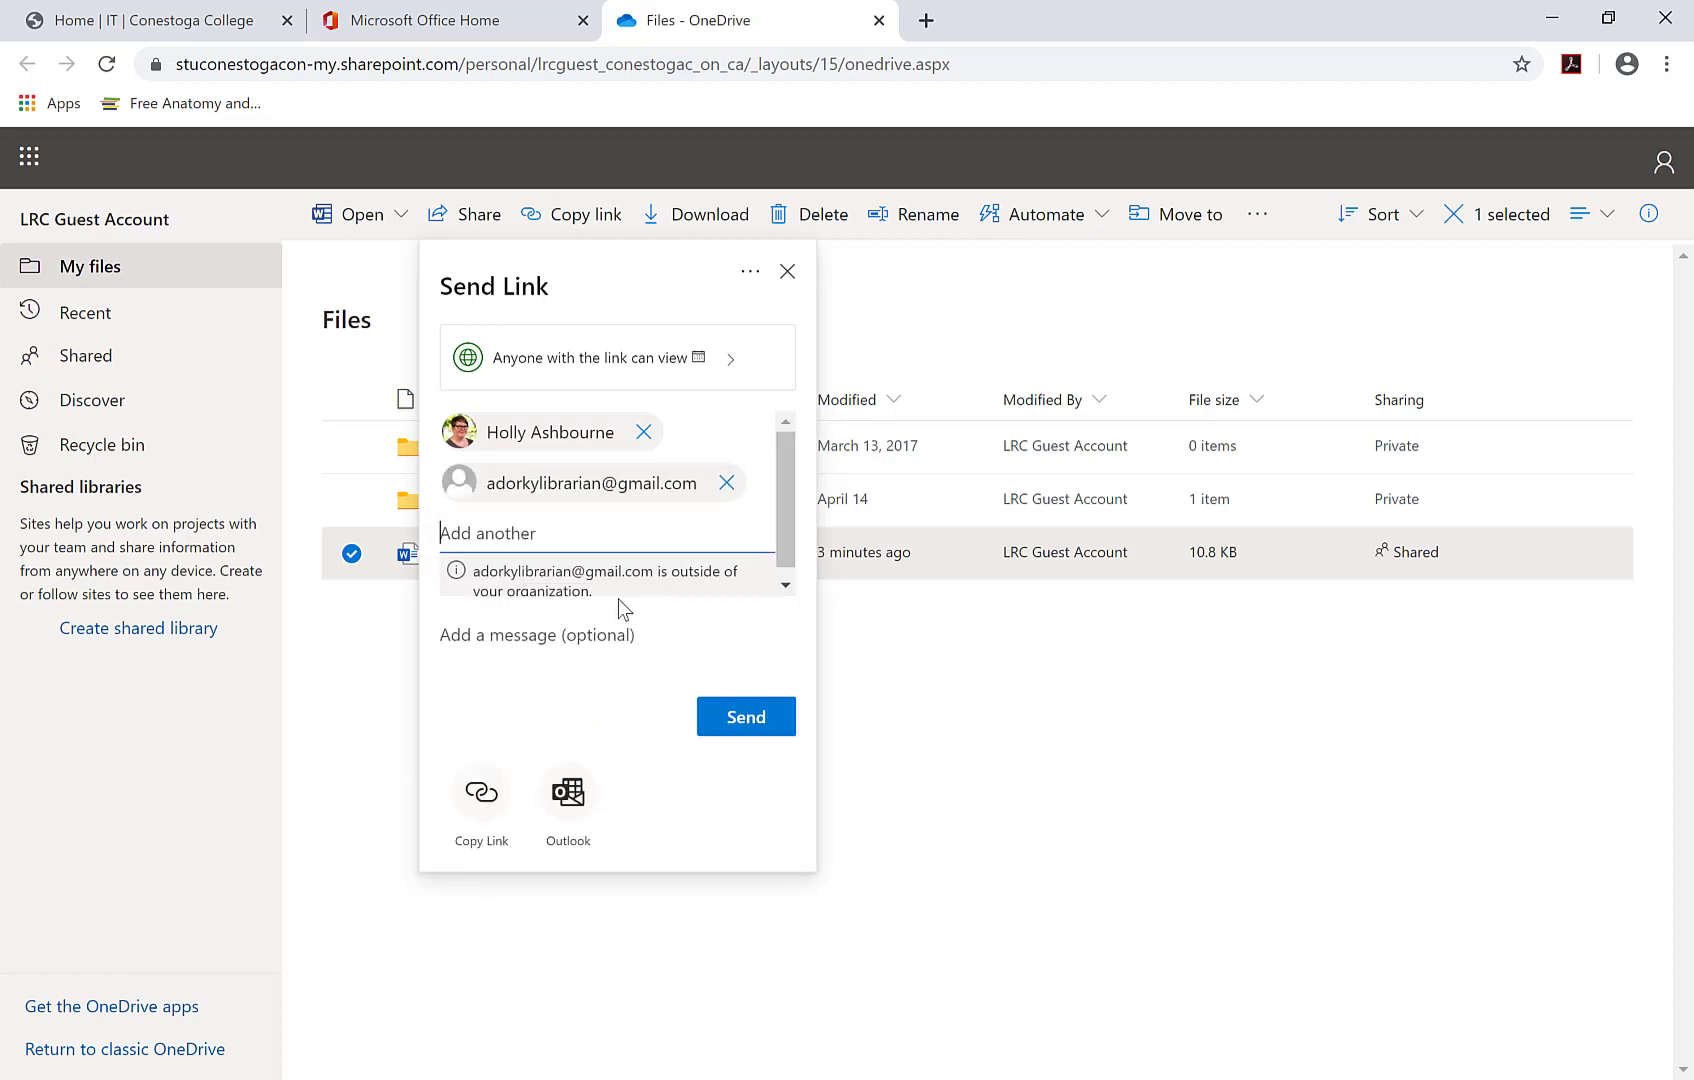
pyautogui.click(636, 636)
pyautogui.write('Here is the document for our research on project 2 for LIB1234')
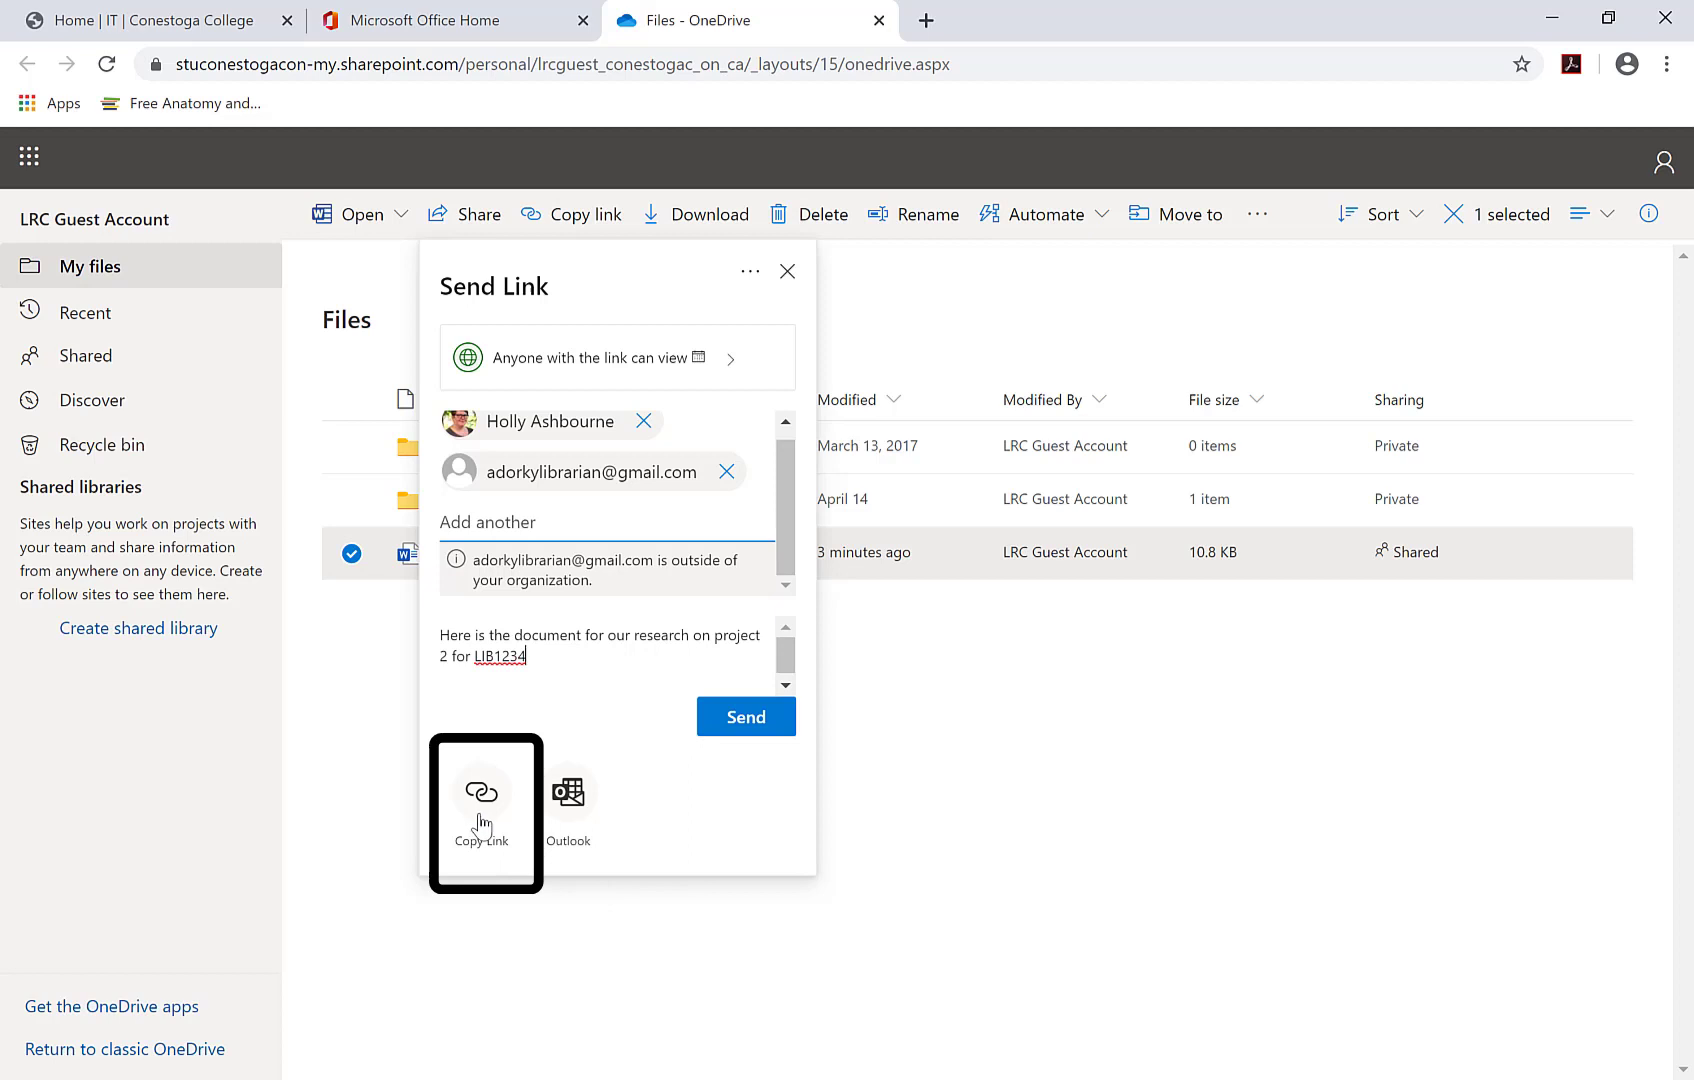
pyautogui.click(755, 729)
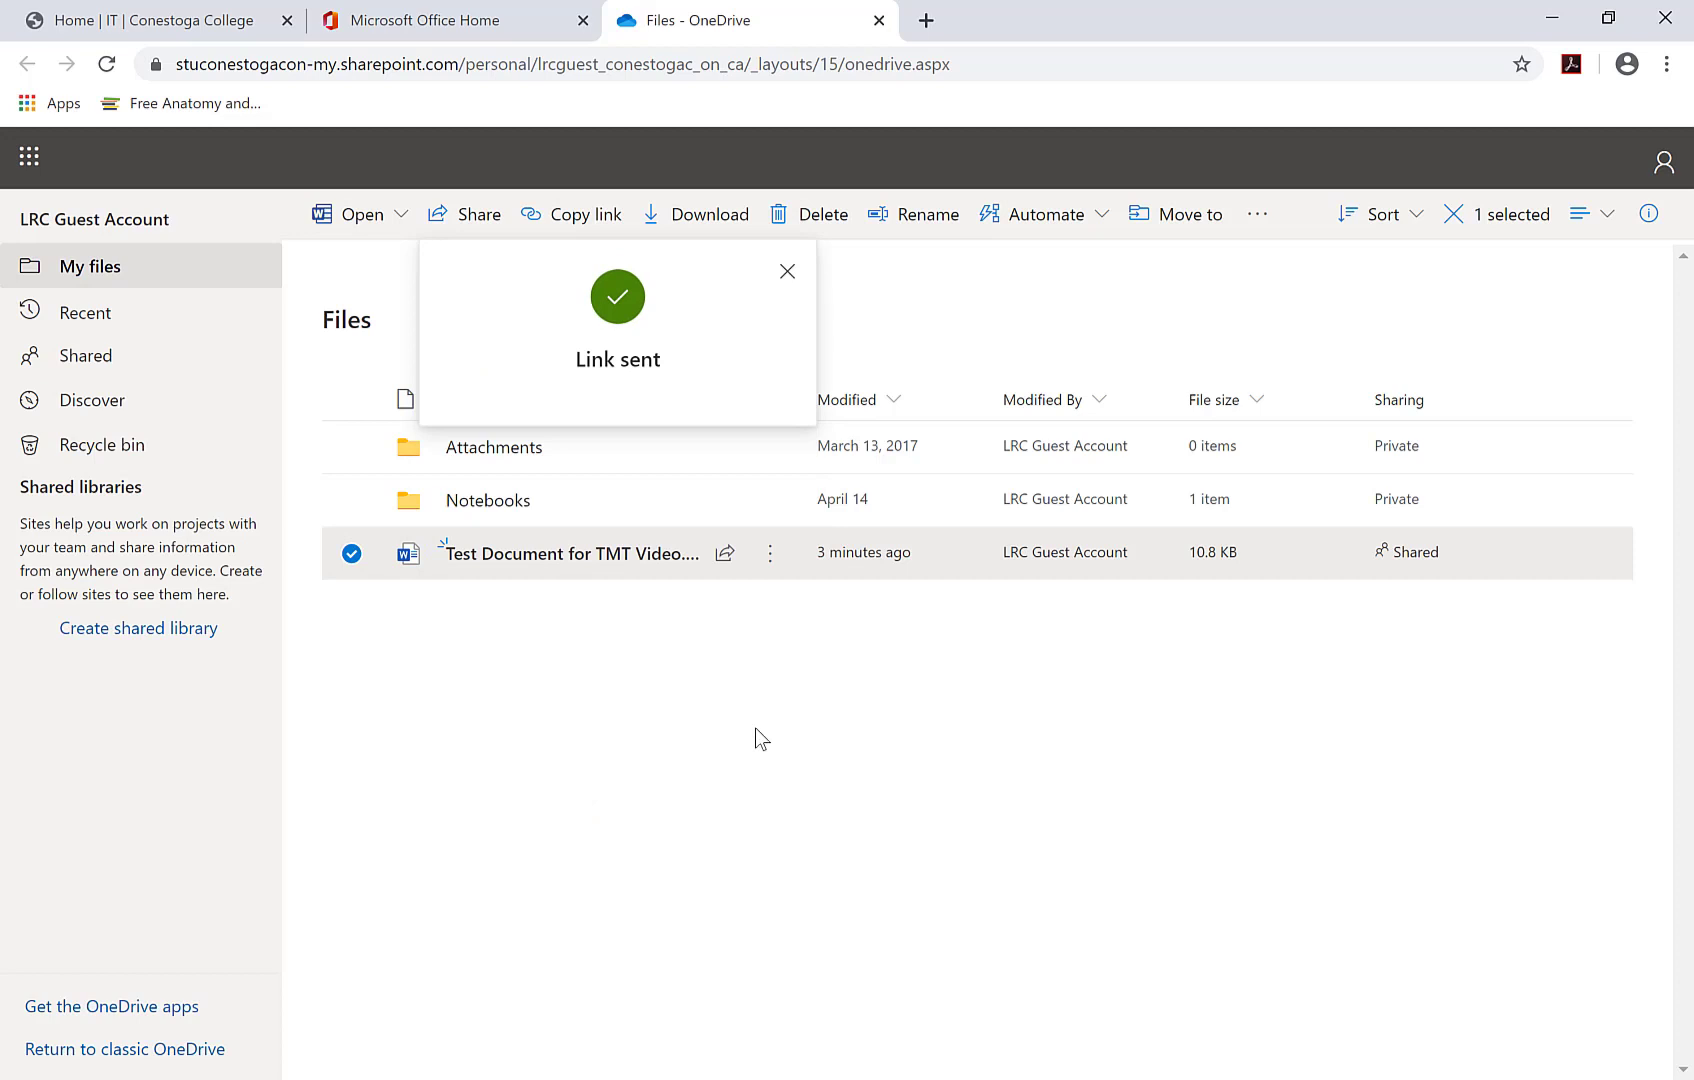
# - Create a new folder named 'Project 2 Files' in My files
pyautogui.click(760, 740)
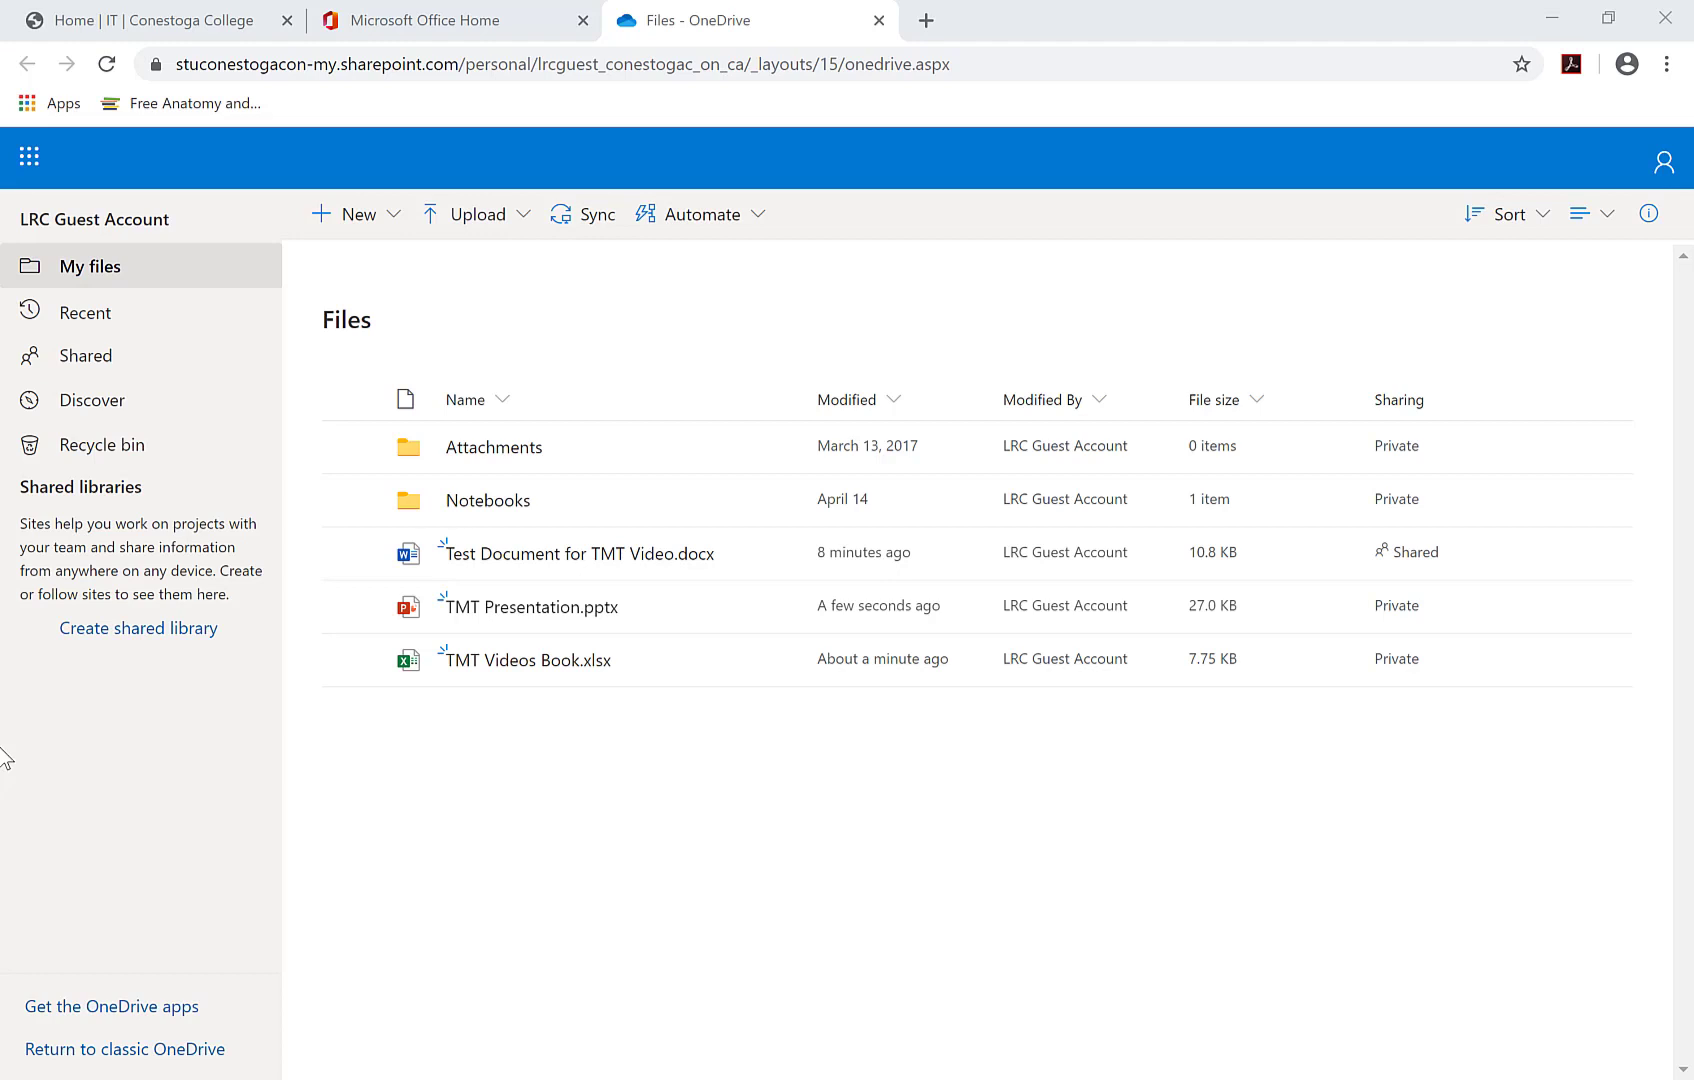
pyautogui.click(360, 216)
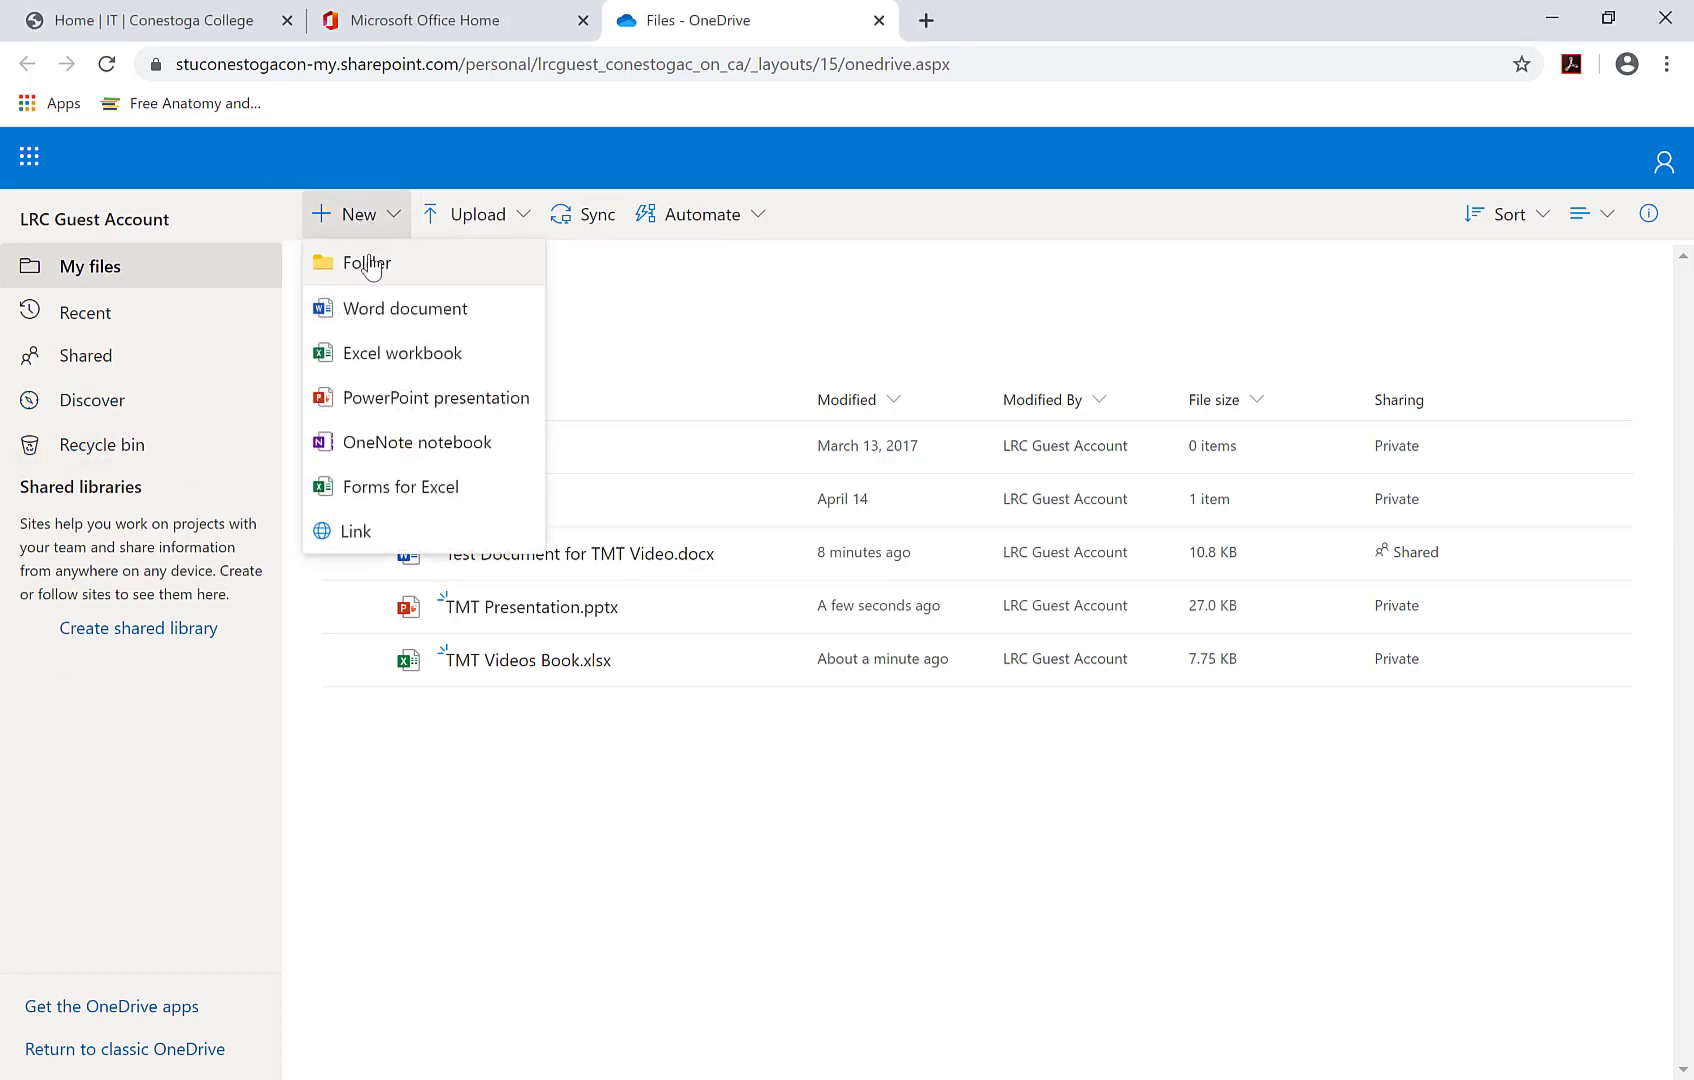
pyautogui.click(370, 264)
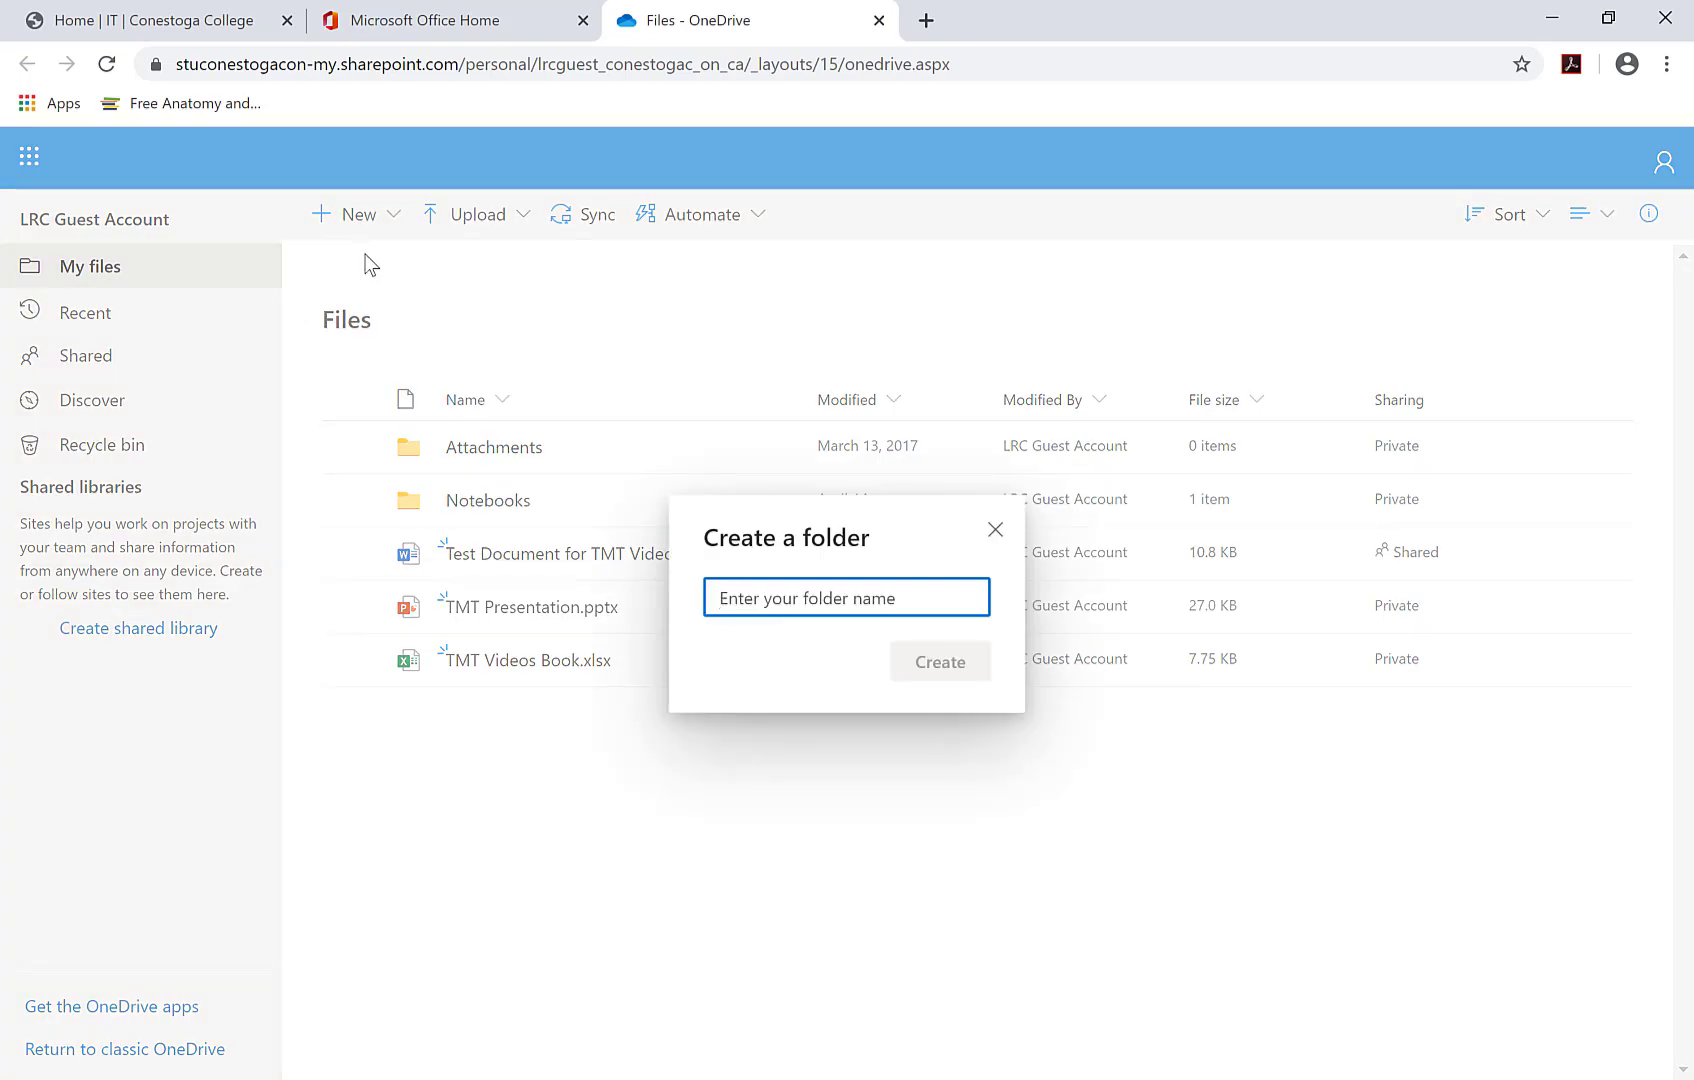
pyautogui.write('A')
pyautogui.press('BackSpace')
pyautogui.write('P')
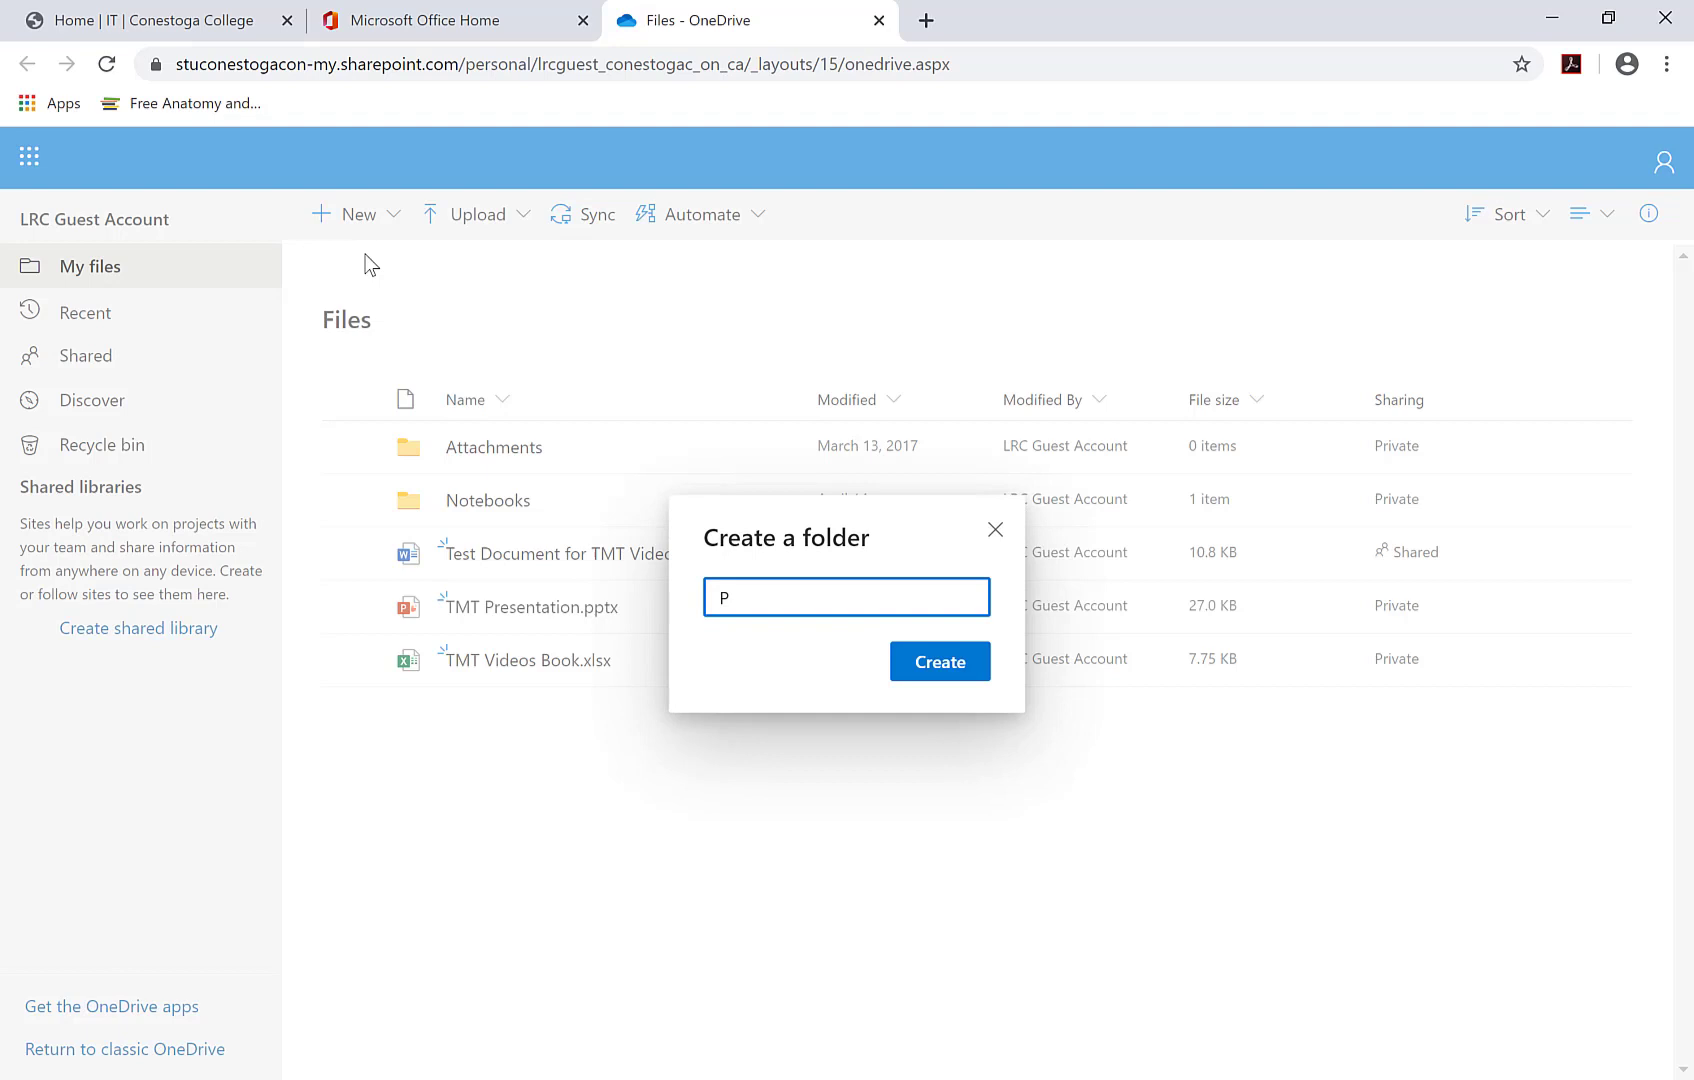
pyautogui.write('roject 2 D')
pyautogui.press('BackSpace')
pyautogui.write('Files')
pyautogui.click(922, 672)
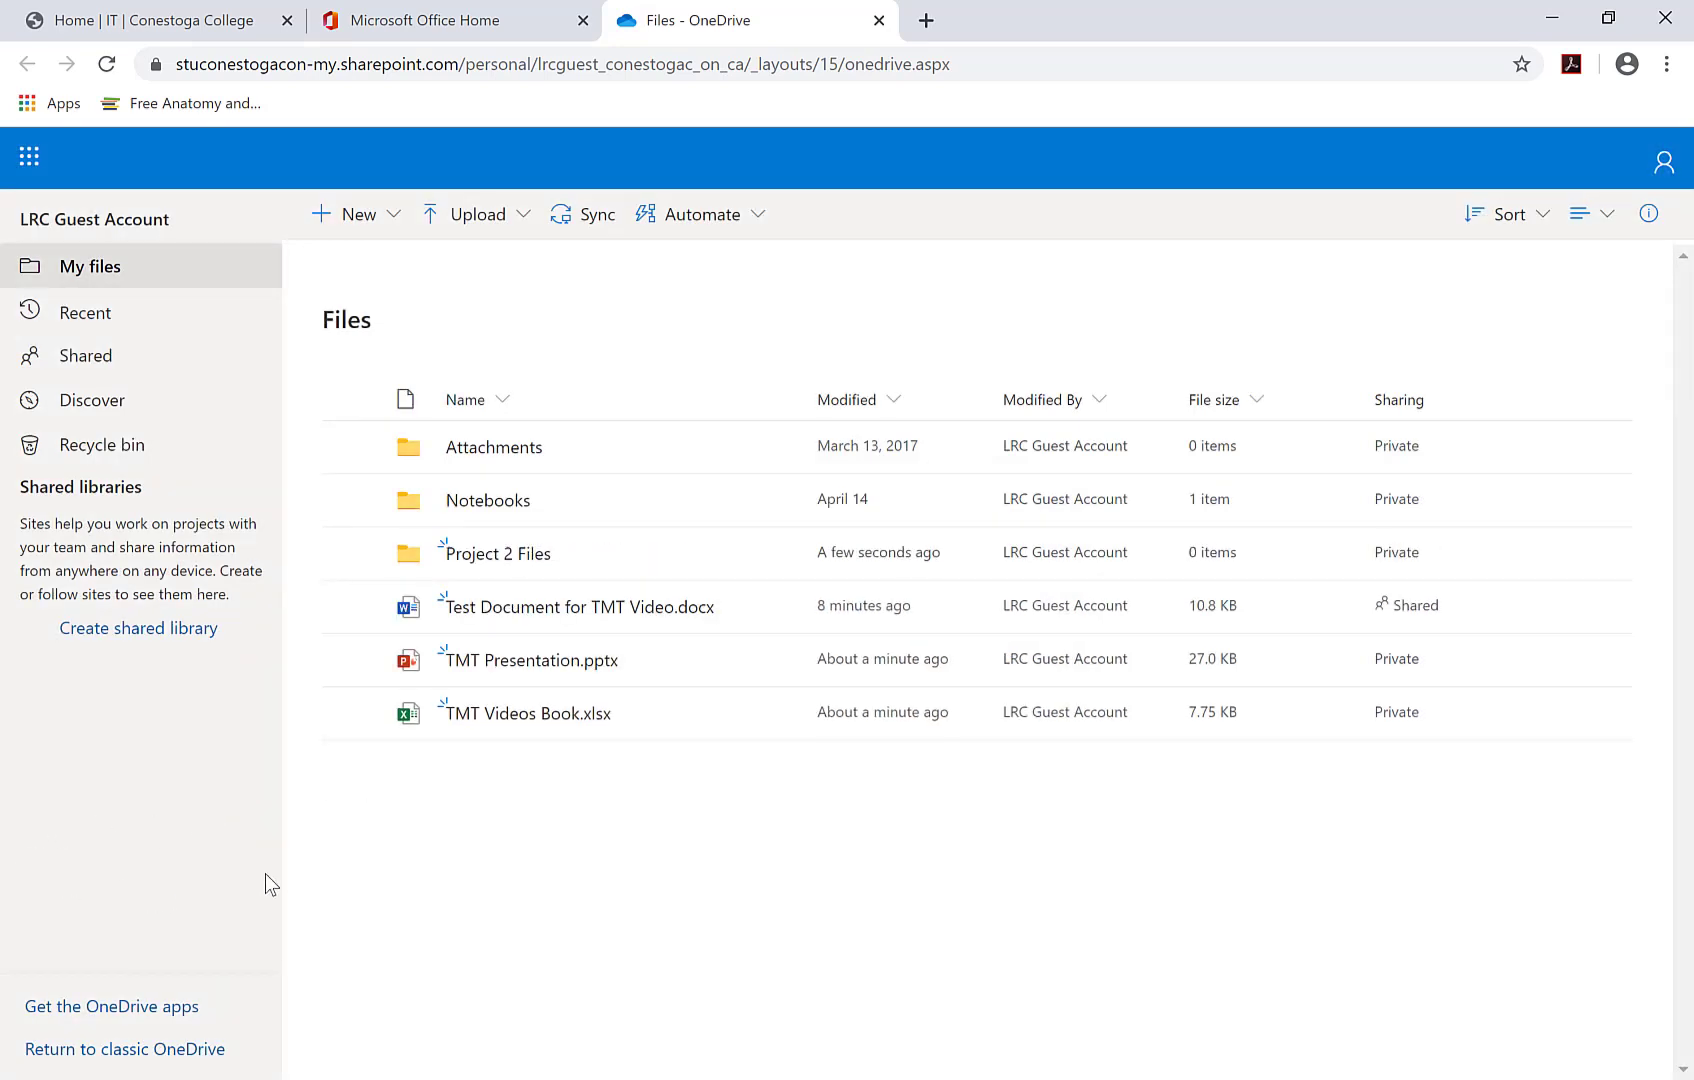
# - Move TMT Videos Book.xlsx, TMT Presentation.pptx and the test document into Project 2 Files
pyautogui.click(352, 713)
pyautogui.click(352, 660)
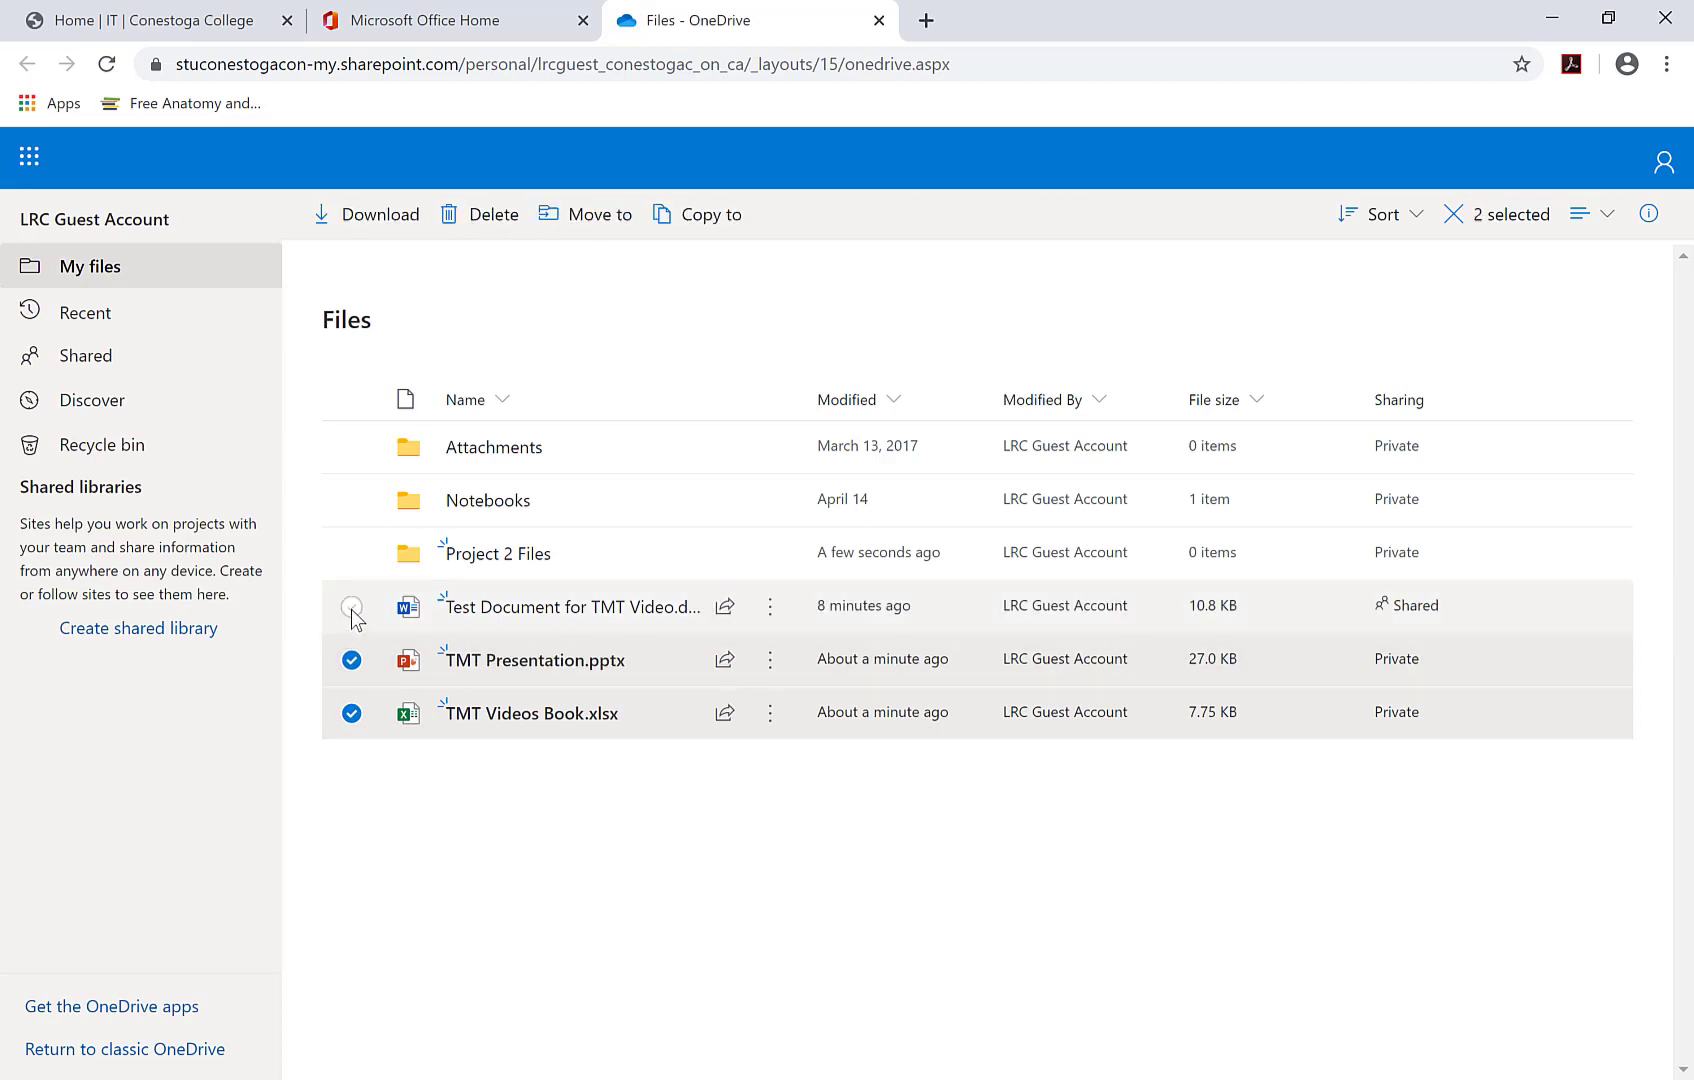
pyautogui.click(352, 606)
pyautogui.moveTo(668, 733); pyautogui.dragTo(515, 542)
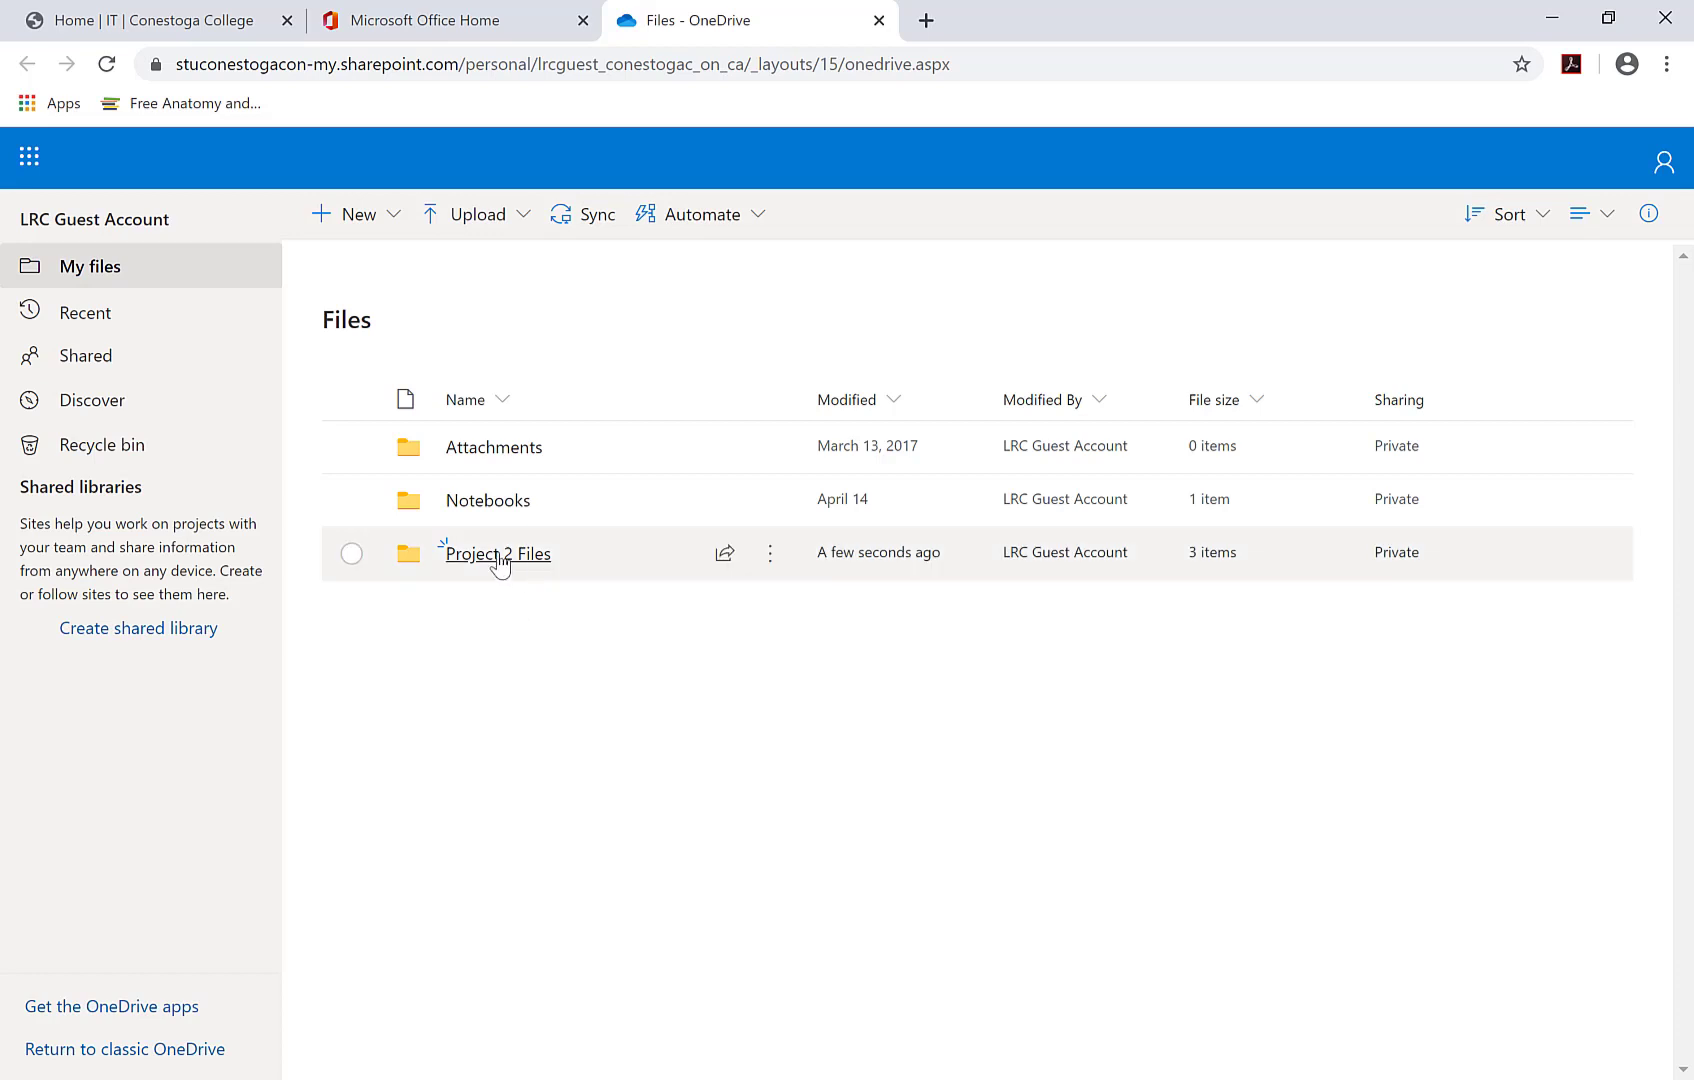
# - Share the Project 2 Files folder with a recipient, including a LIB1234 note
pyautogui.click(351, 554)
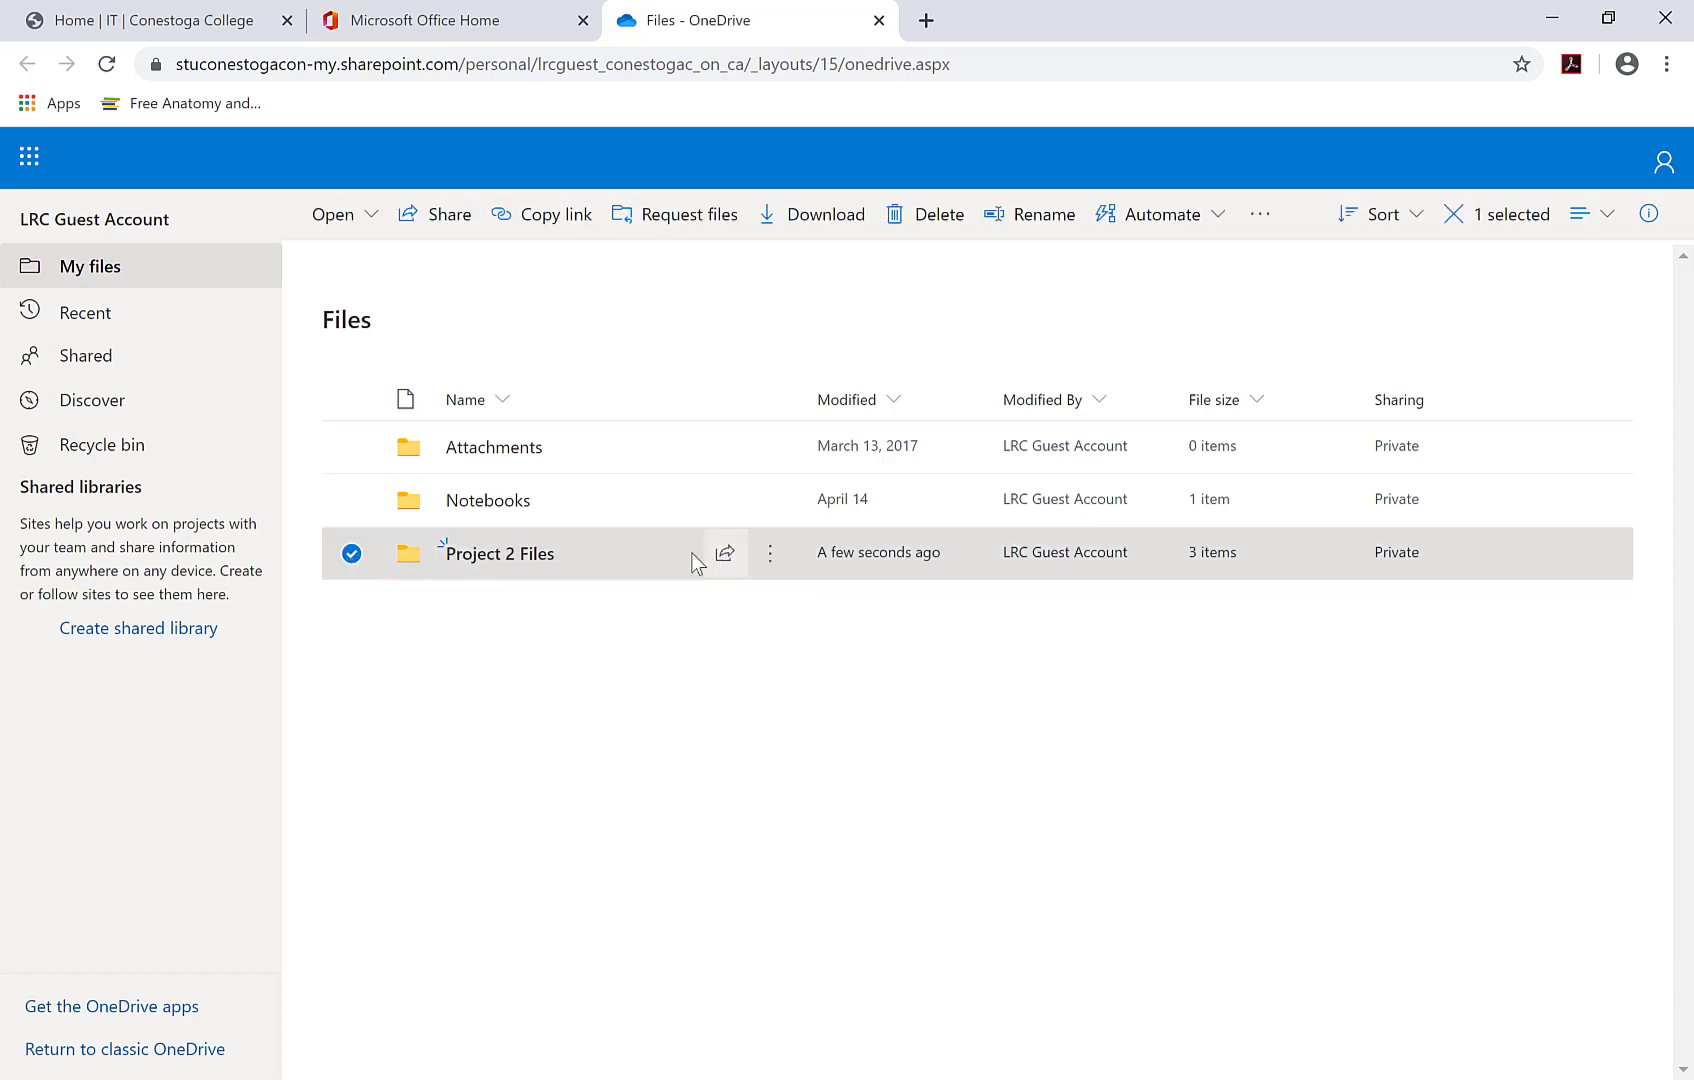
pyautogui.rightClick(614, 555)
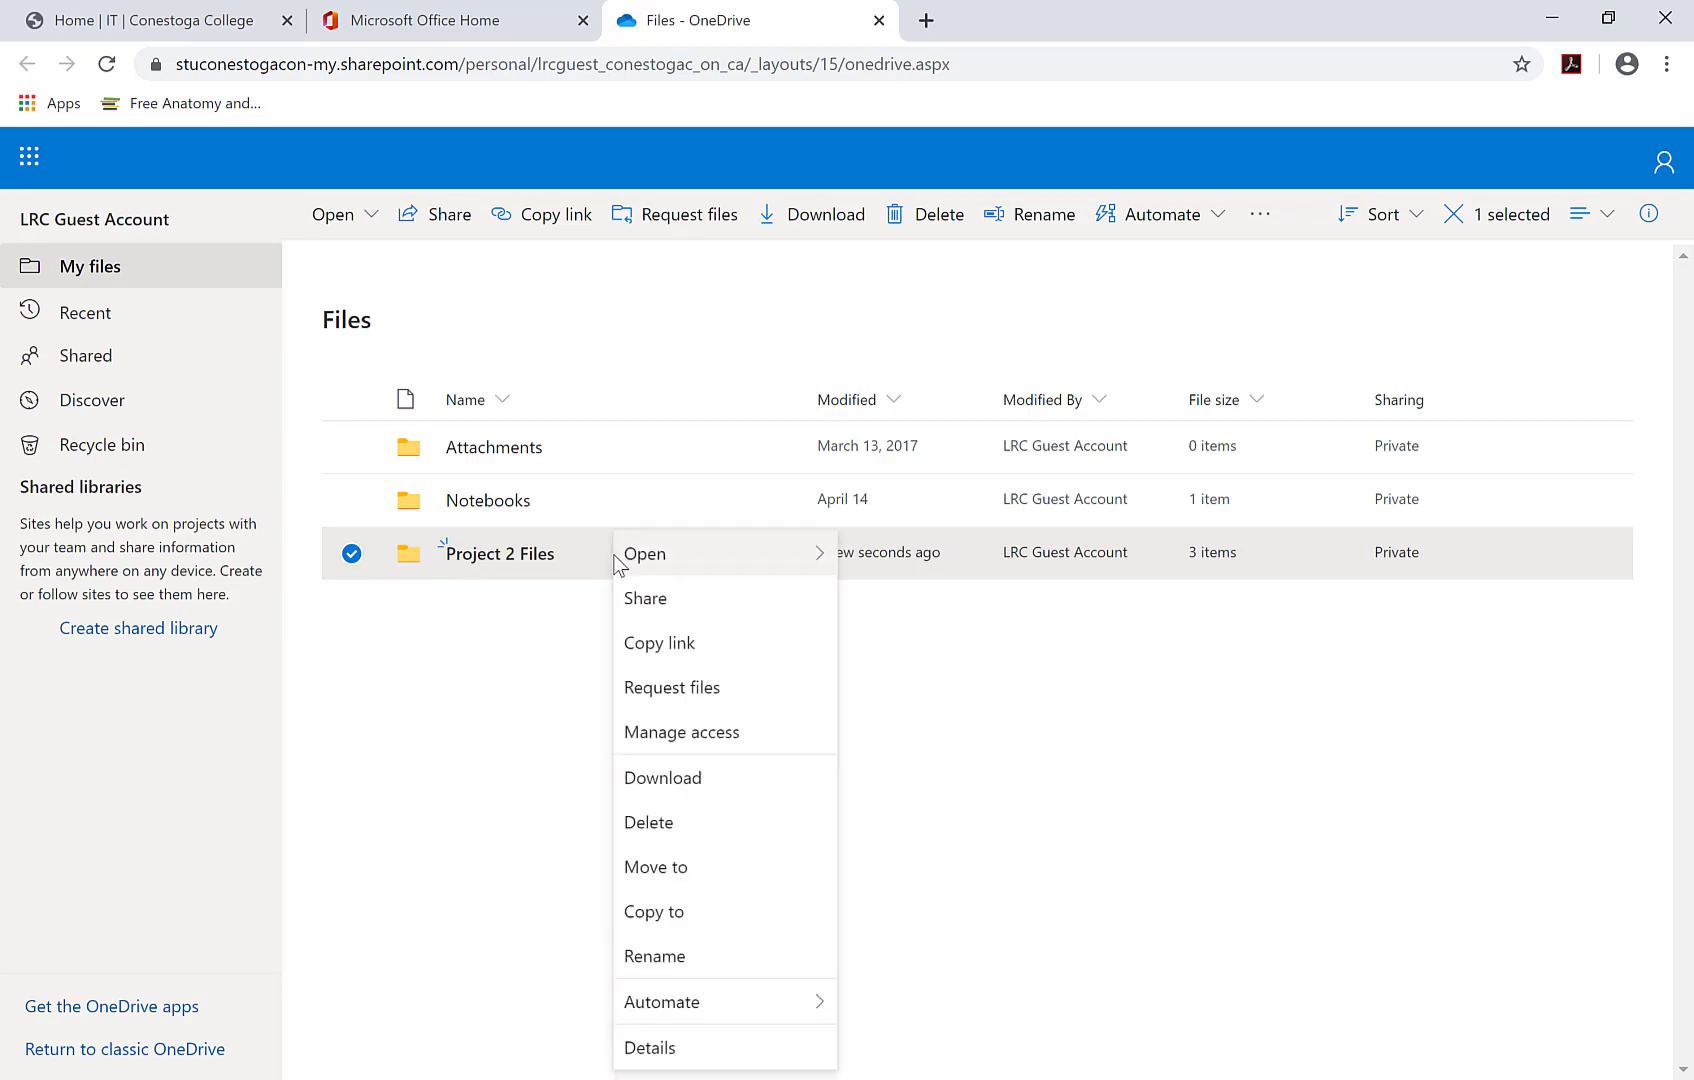
pyautogui.click(657, 600)
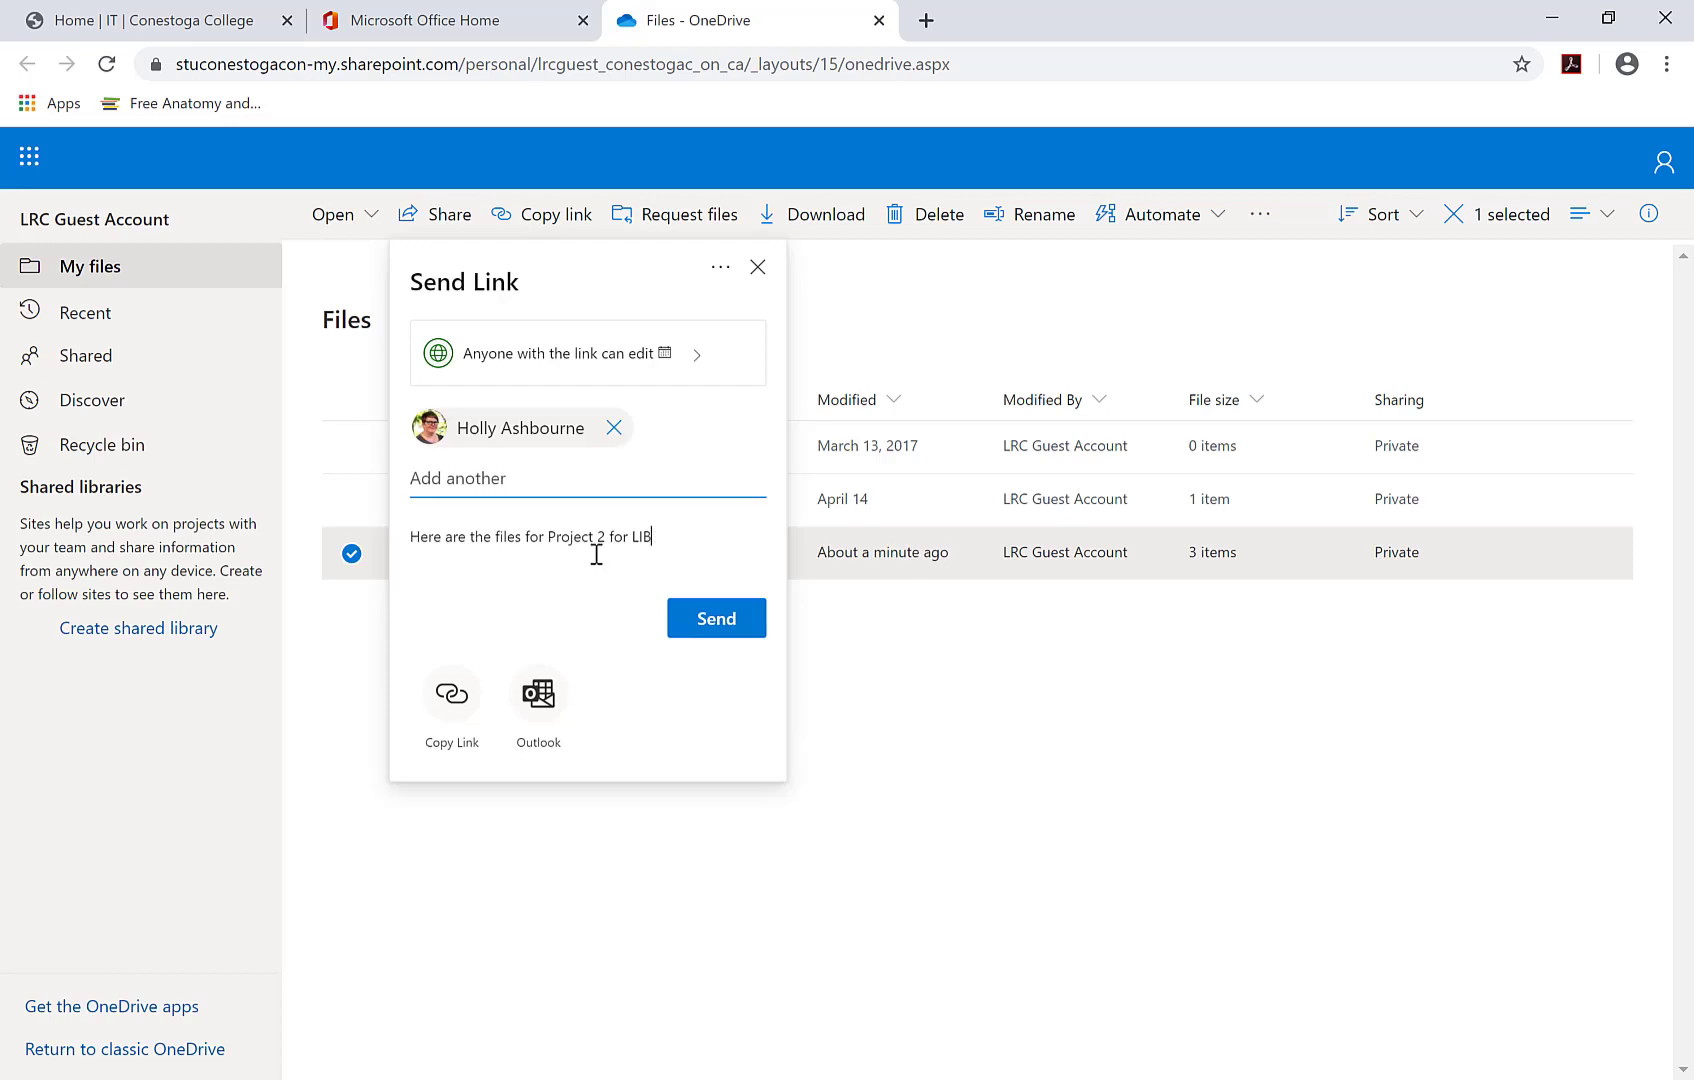
pyautogui.write('1234')
pyautogui.click(716, 620)
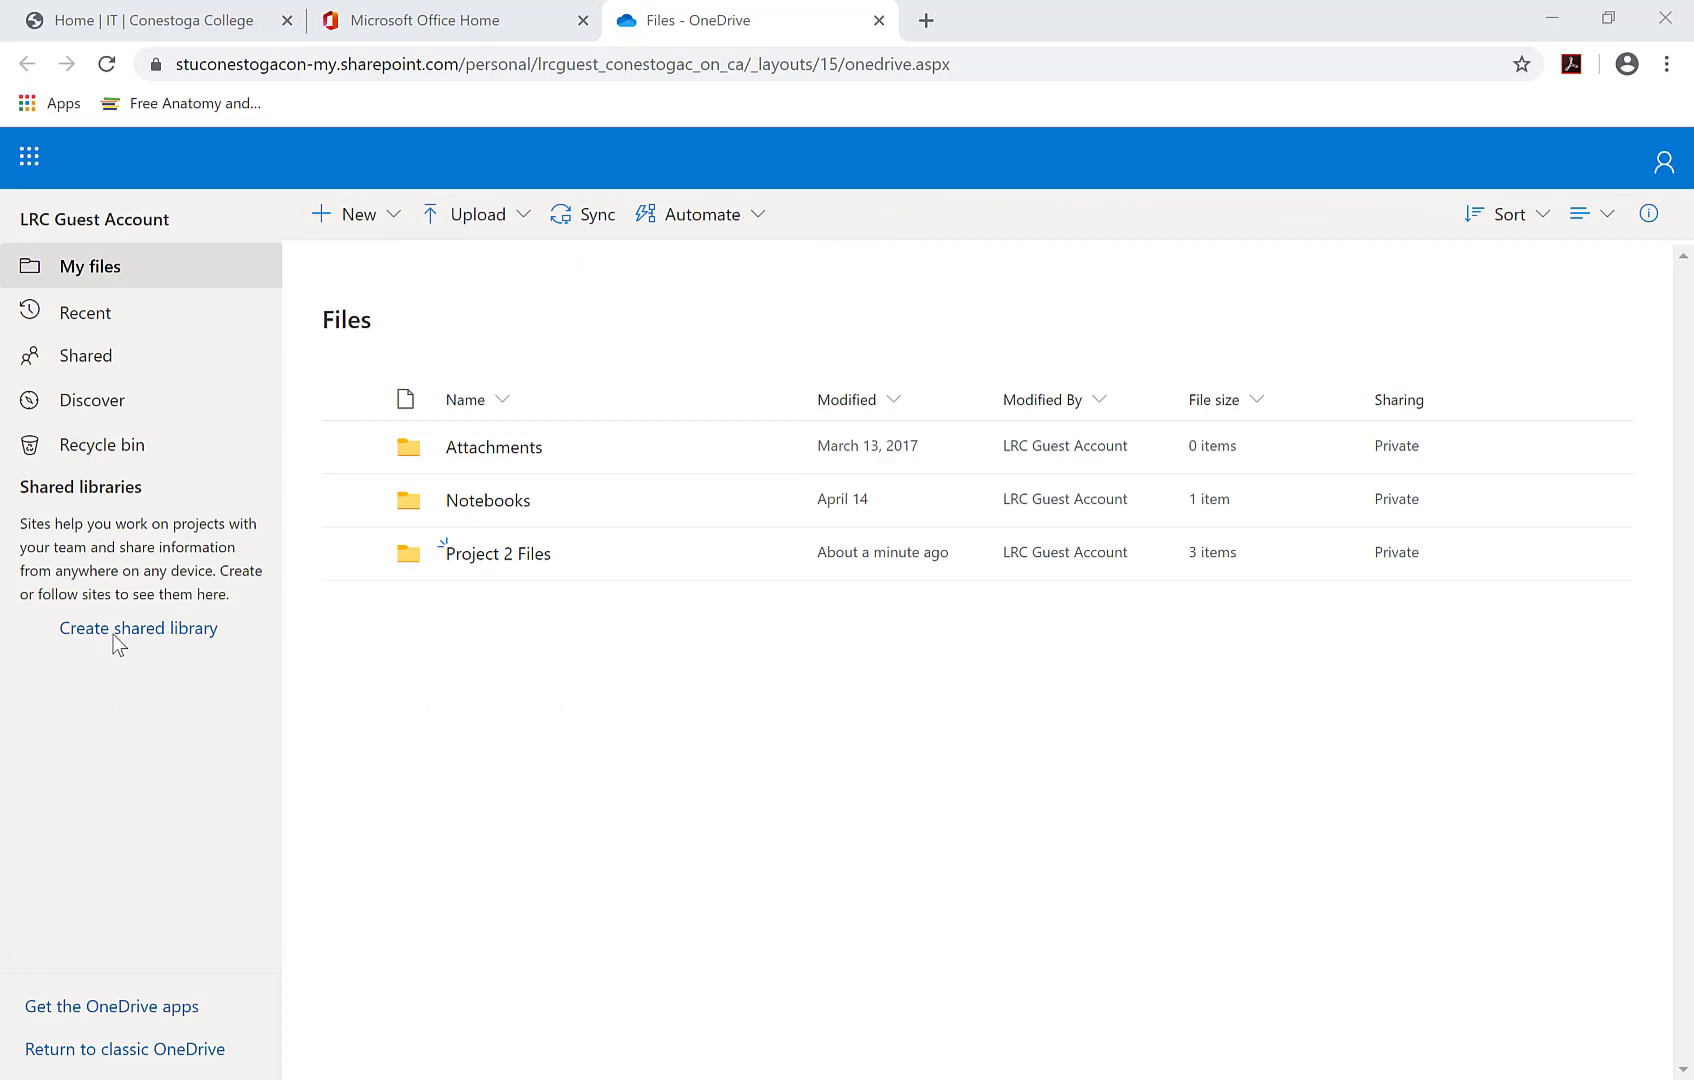
# - In Shared by you, bring up the actions for Test Document for TMT Video.docx
pyautogui.click(101, 359)
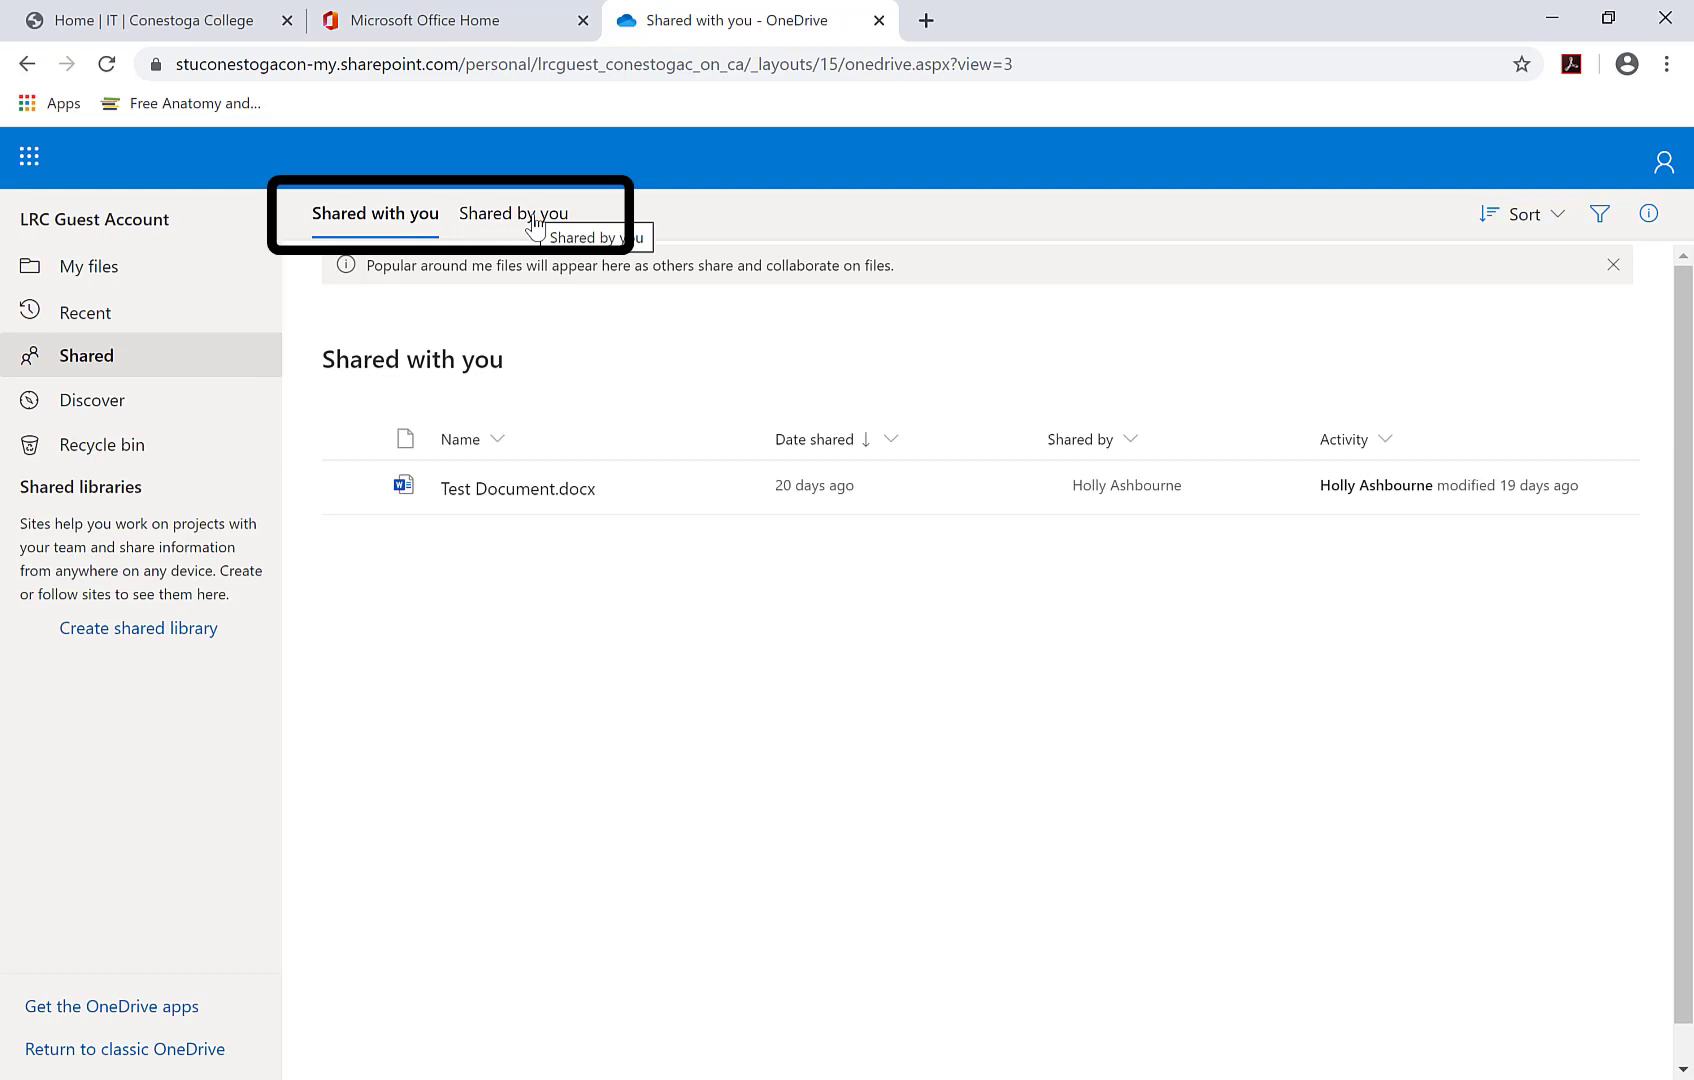
pyautogui.click(535, 222)
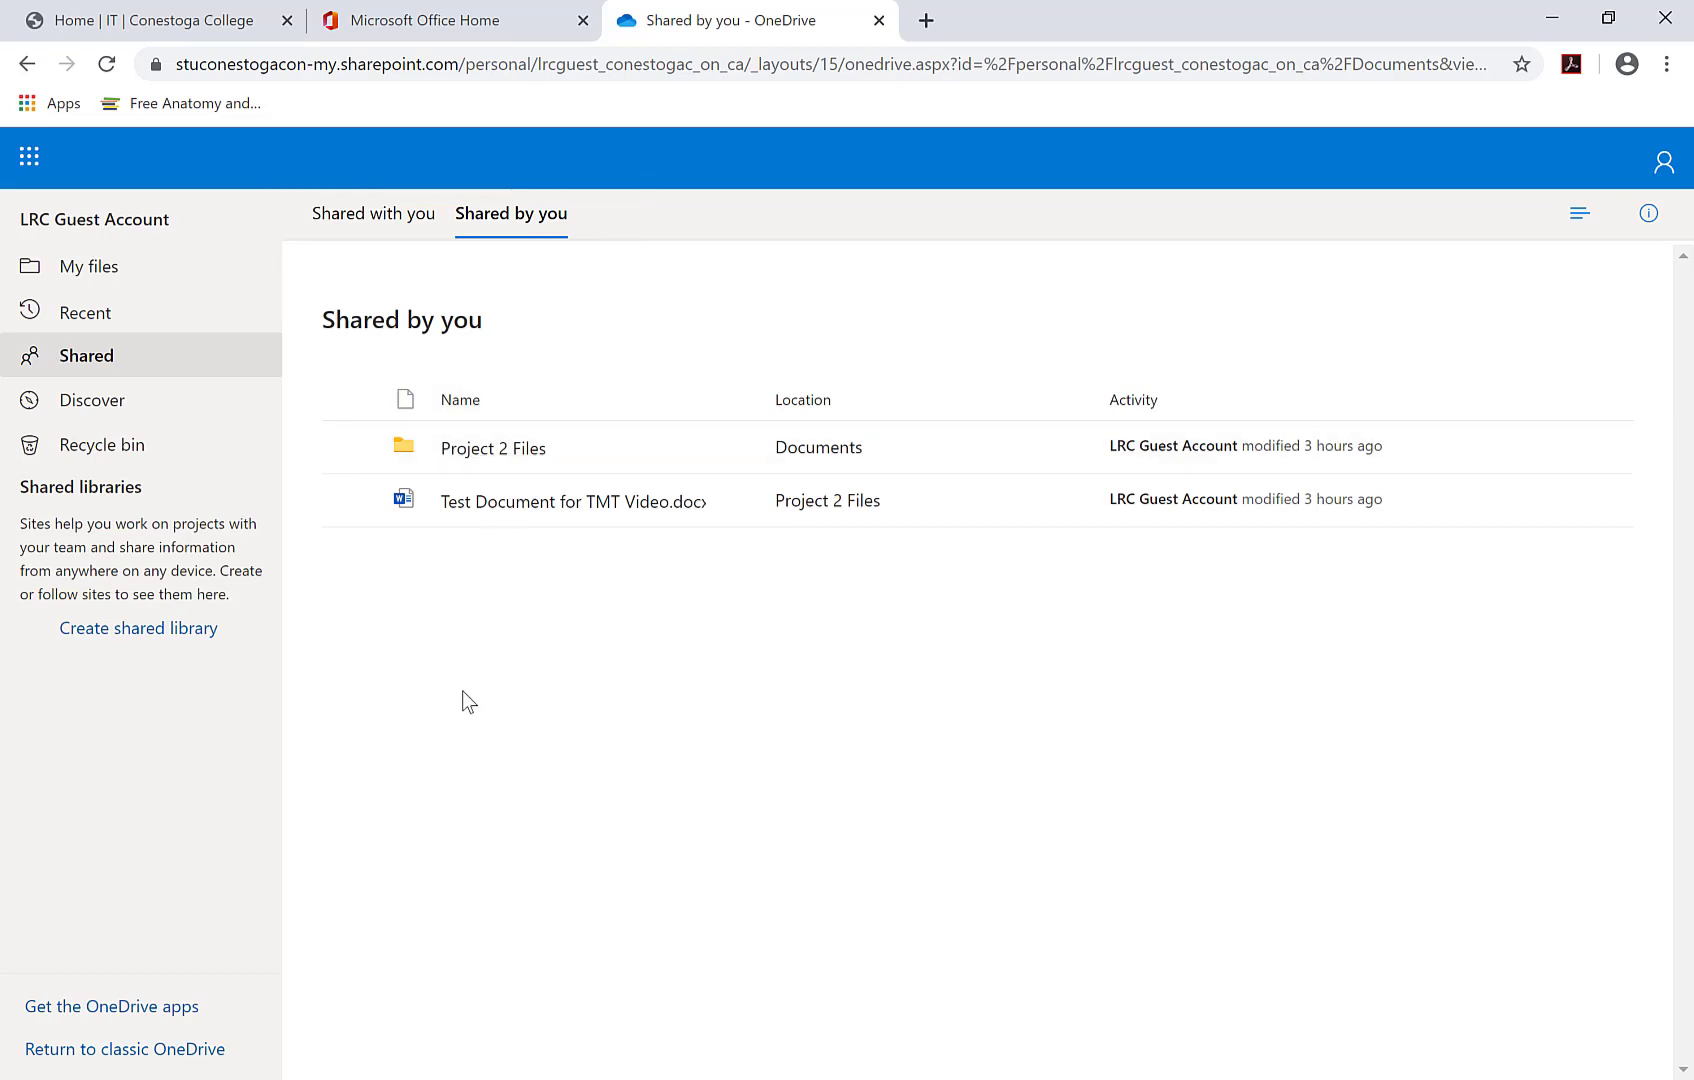
pyautogui.click(350, 501)
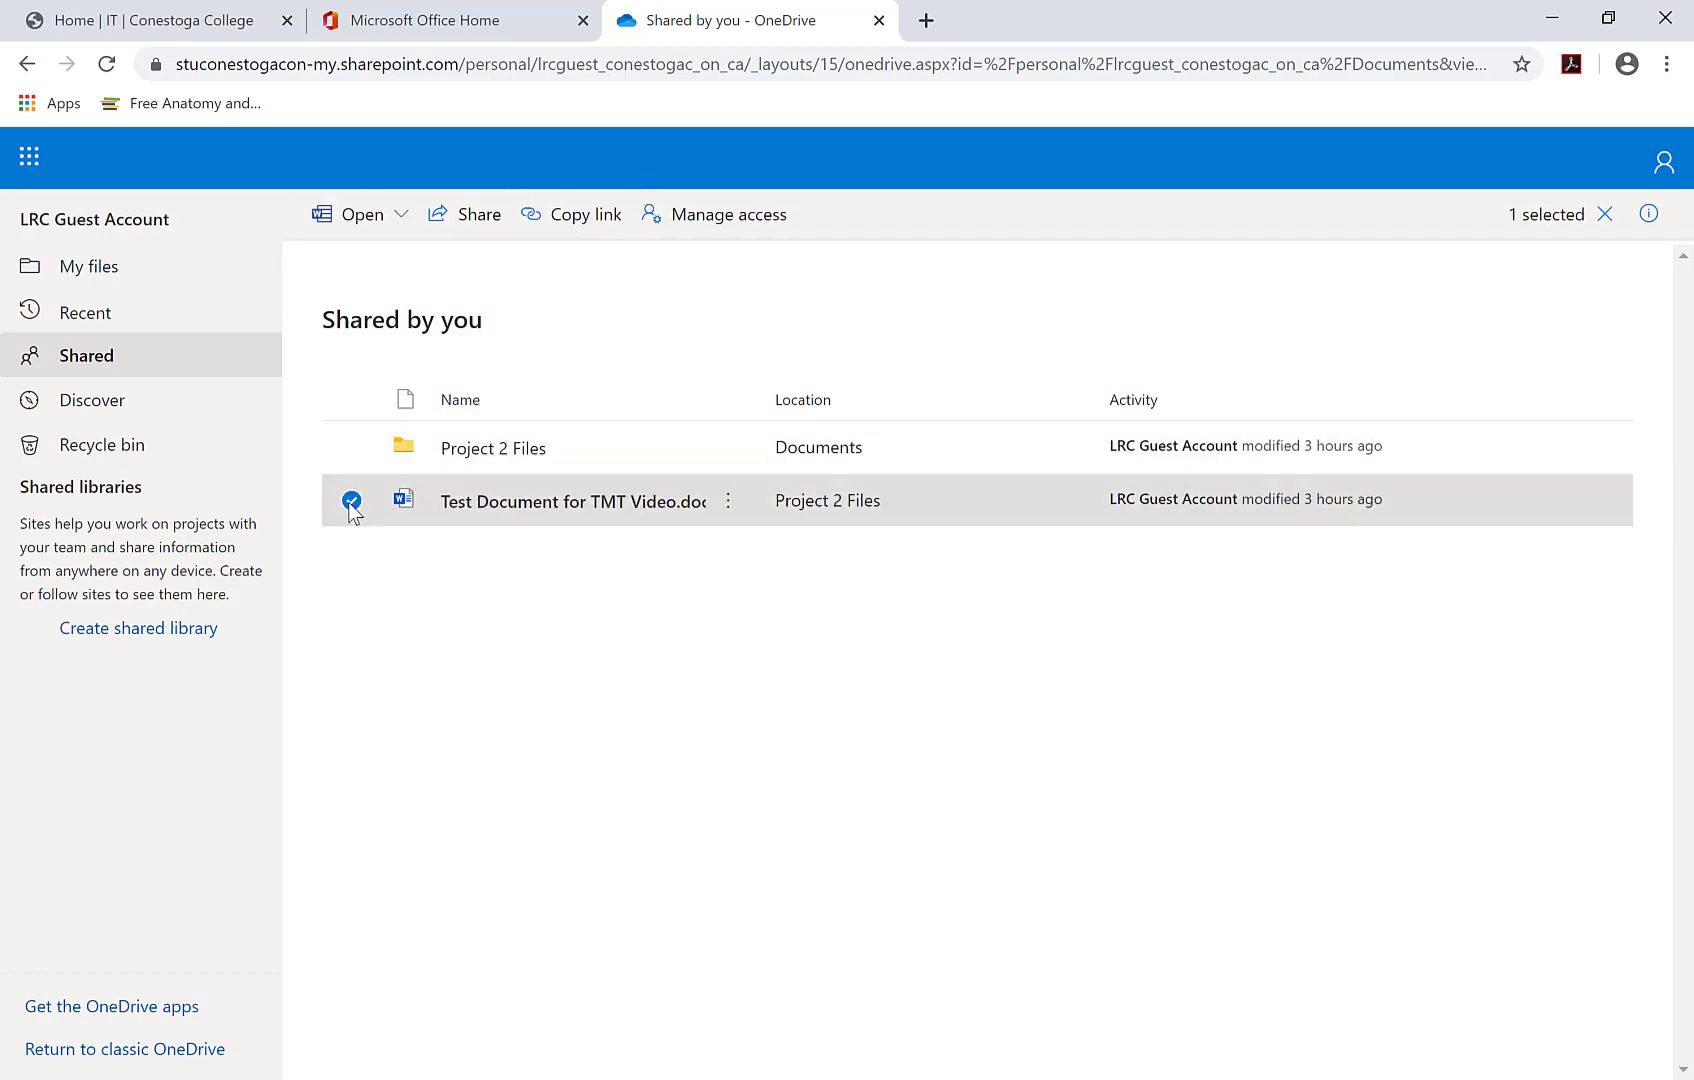
pyautogui.click(729, 503)
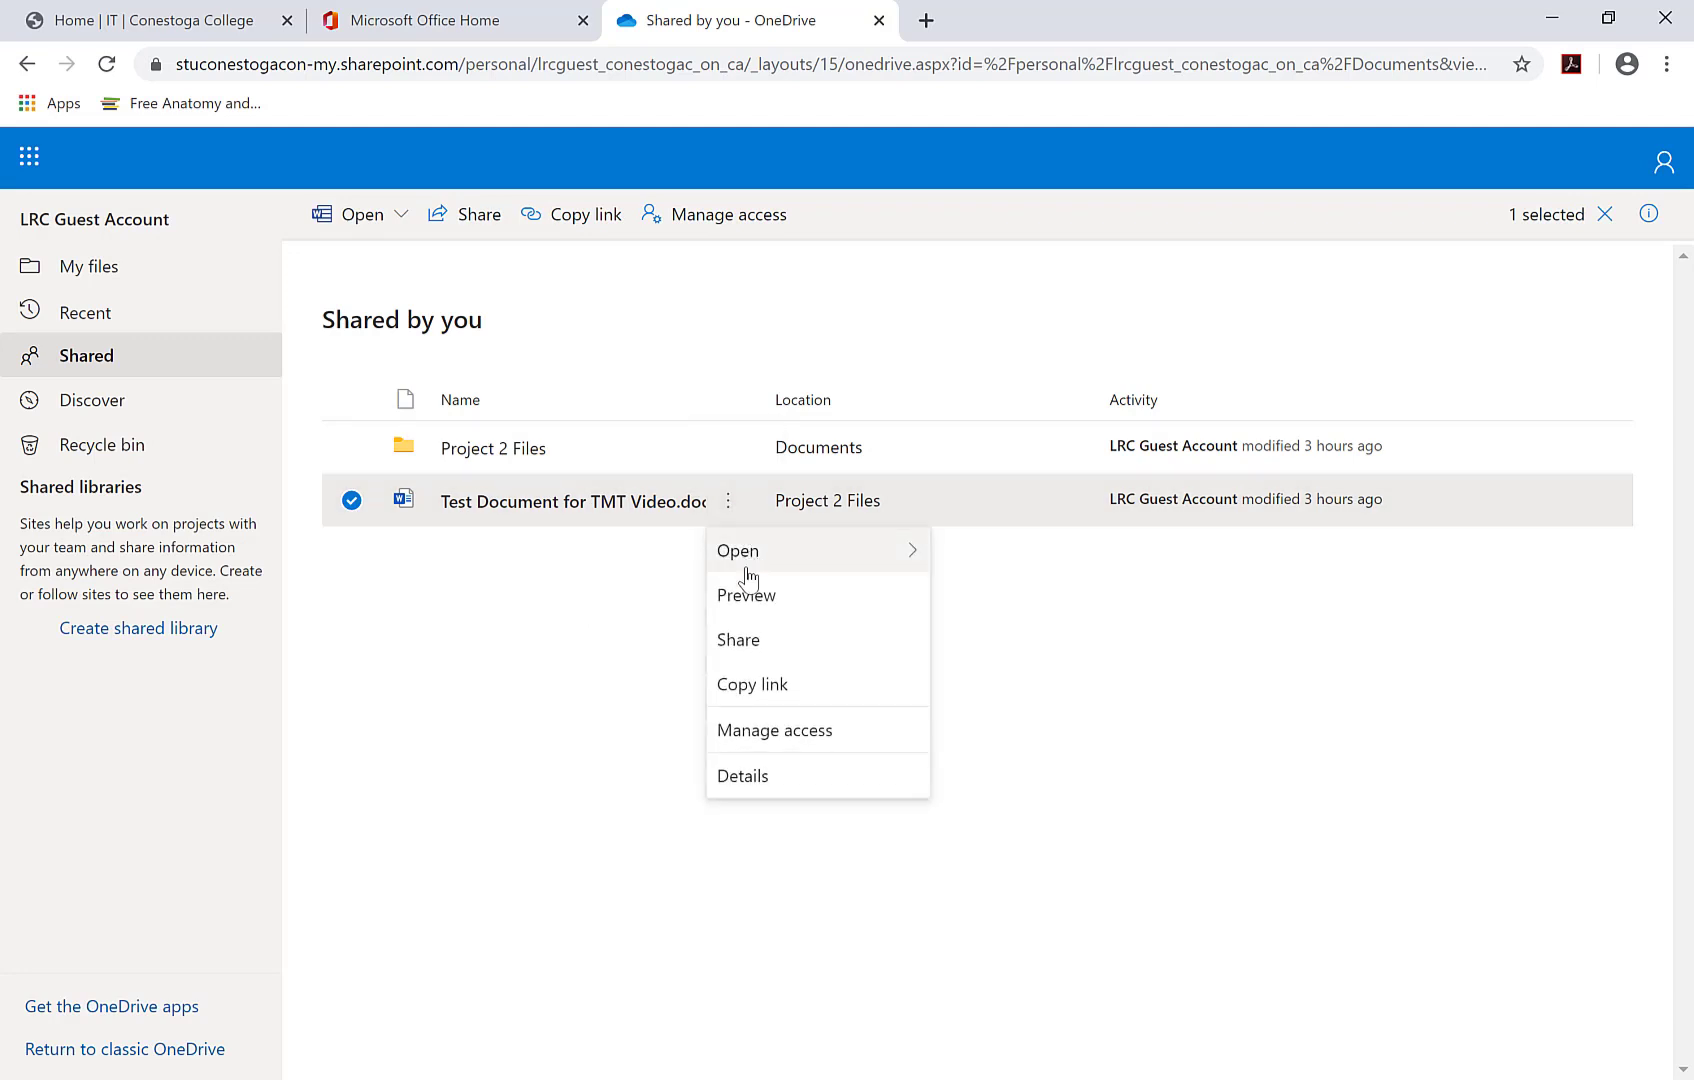
# - Stop sharing Test Document for TMT Video.docx through Manage access and confirm
pyautogui.click(751, 740)
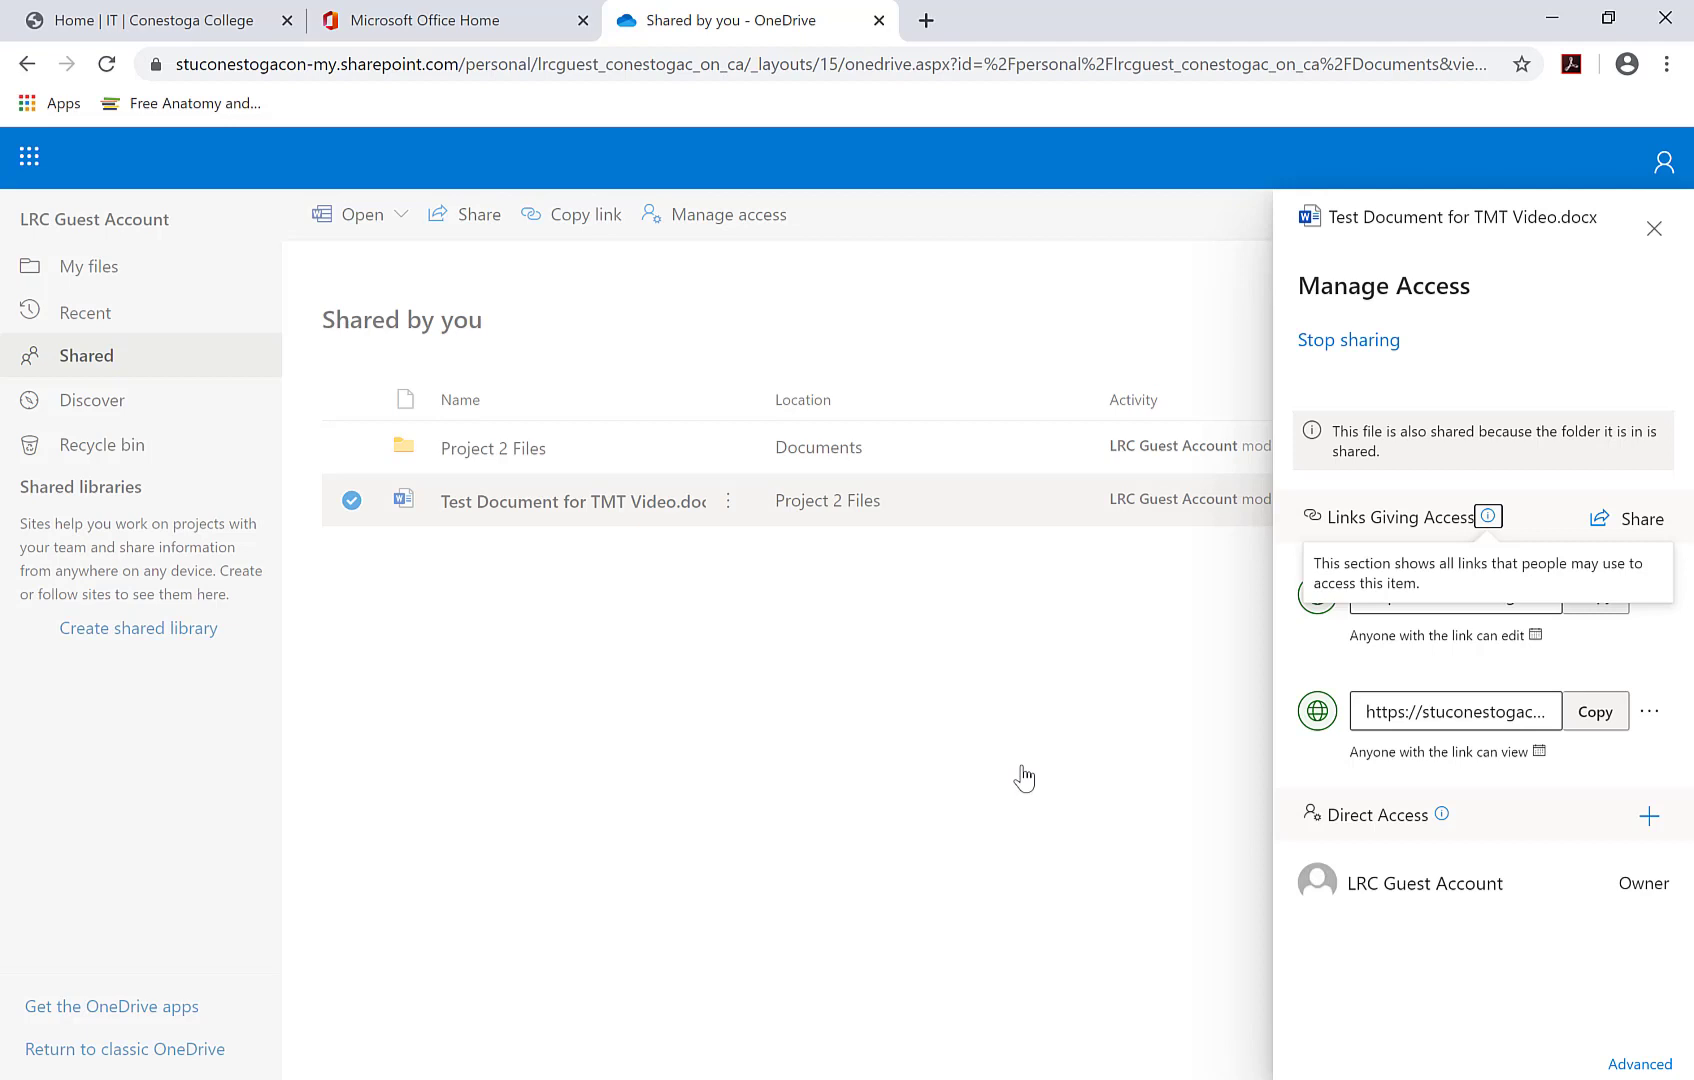
pyautogui.click(1369, 342)
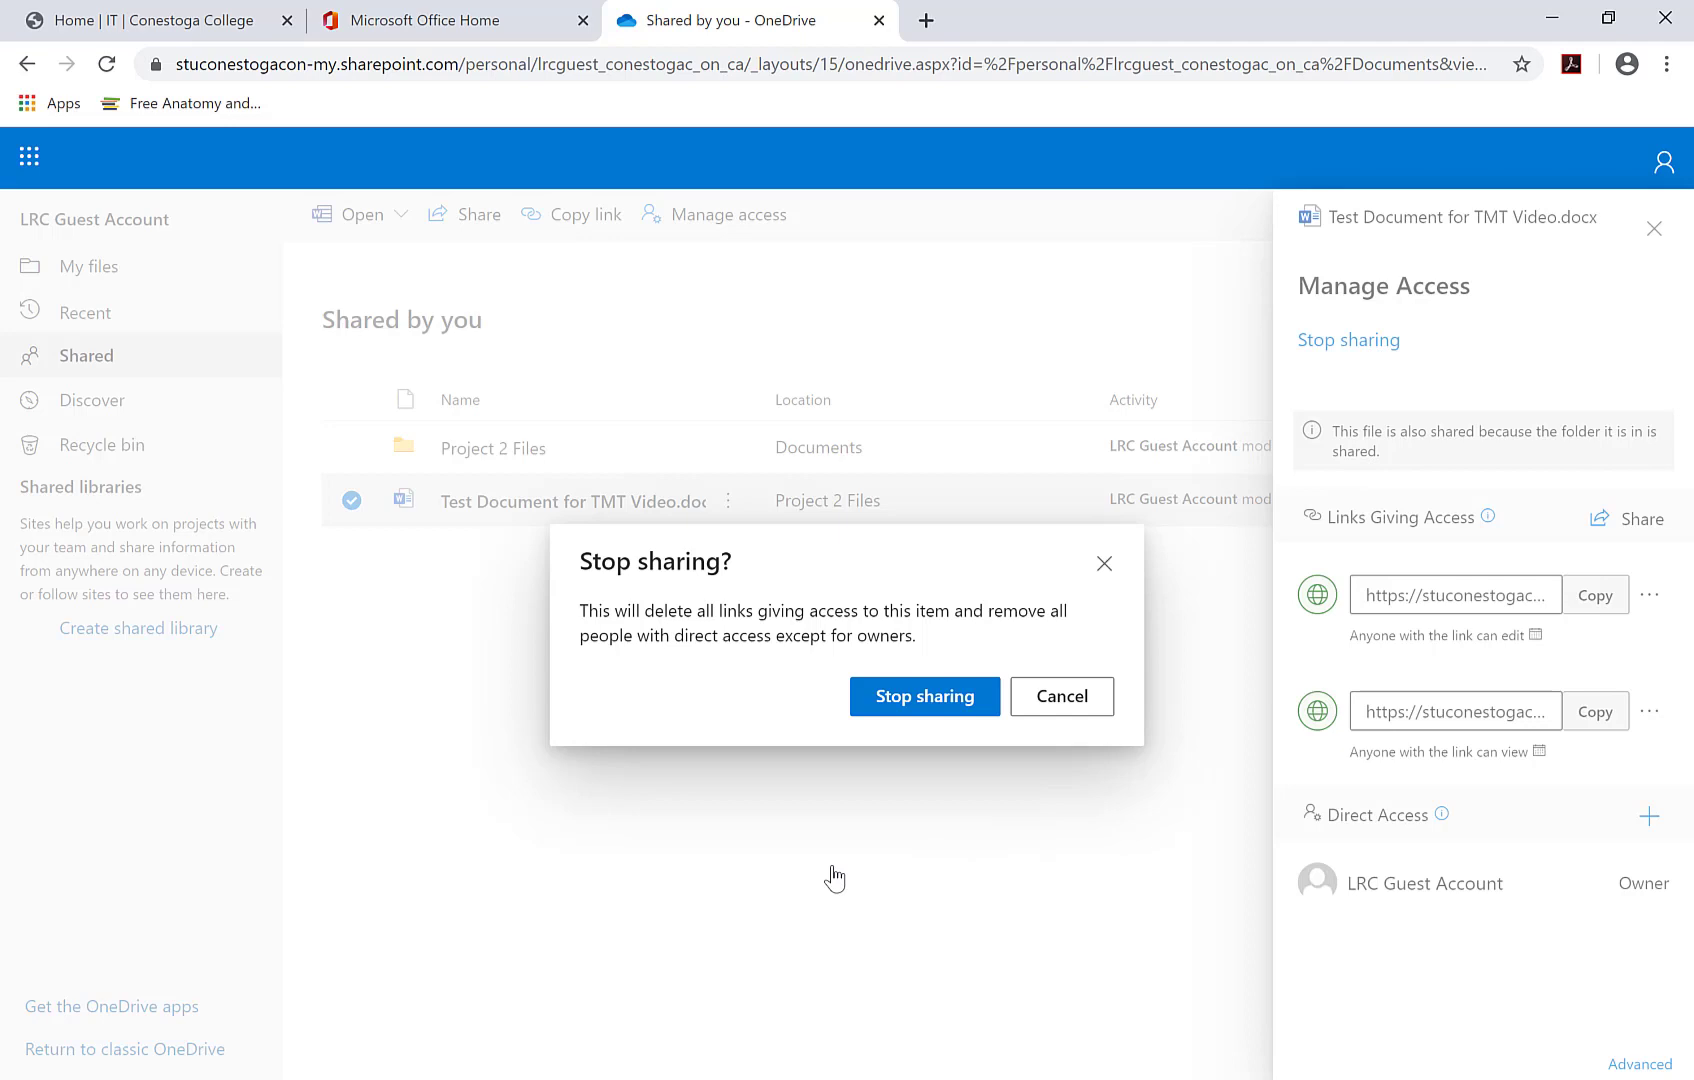
pyautogui.click(943, 702)
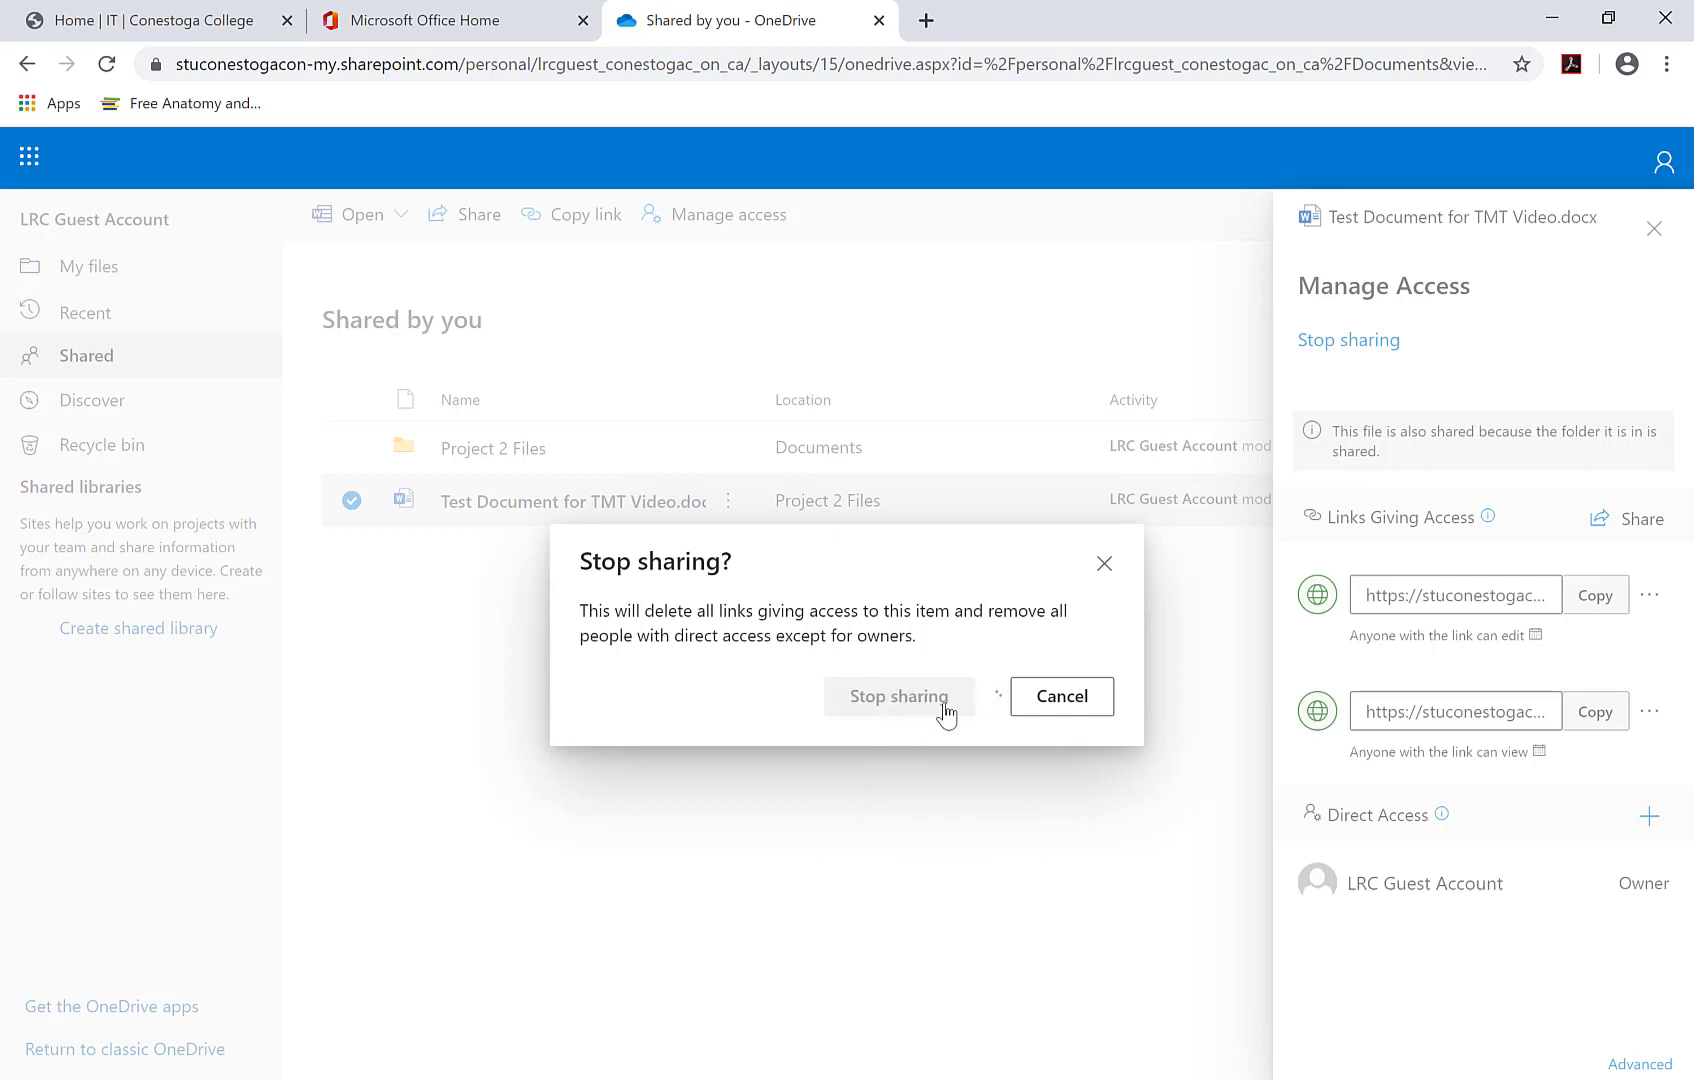